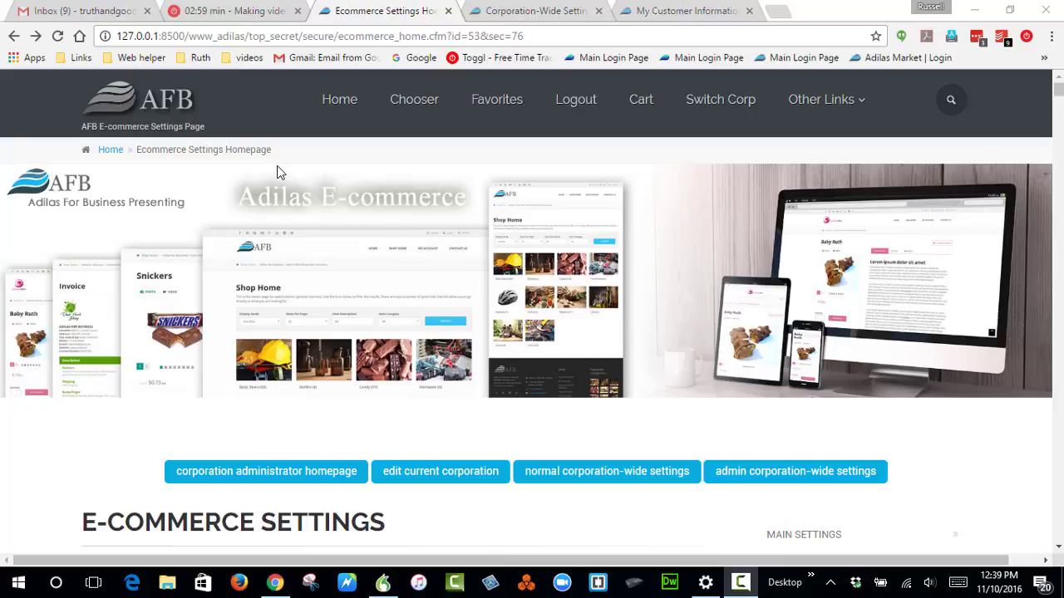
Go to the Location & Payment section of the e-commerce settings and bring the customer sign-in fields into view
scroll(277, 165, down, 1)
scroll(280, 216, down, 1)
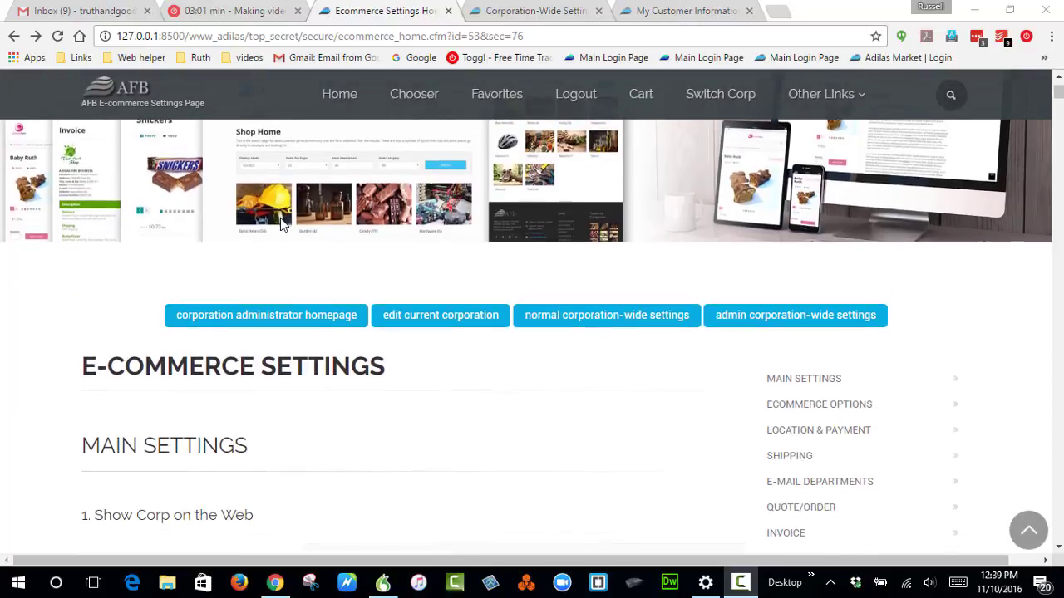
scroll(294, 228, down, 1)
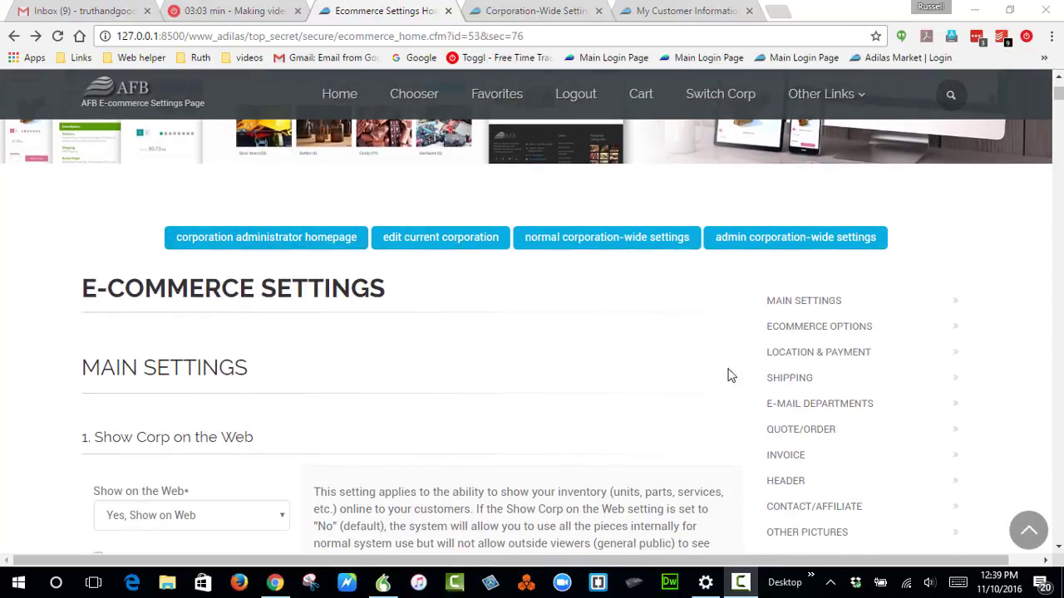
click(788, 353)
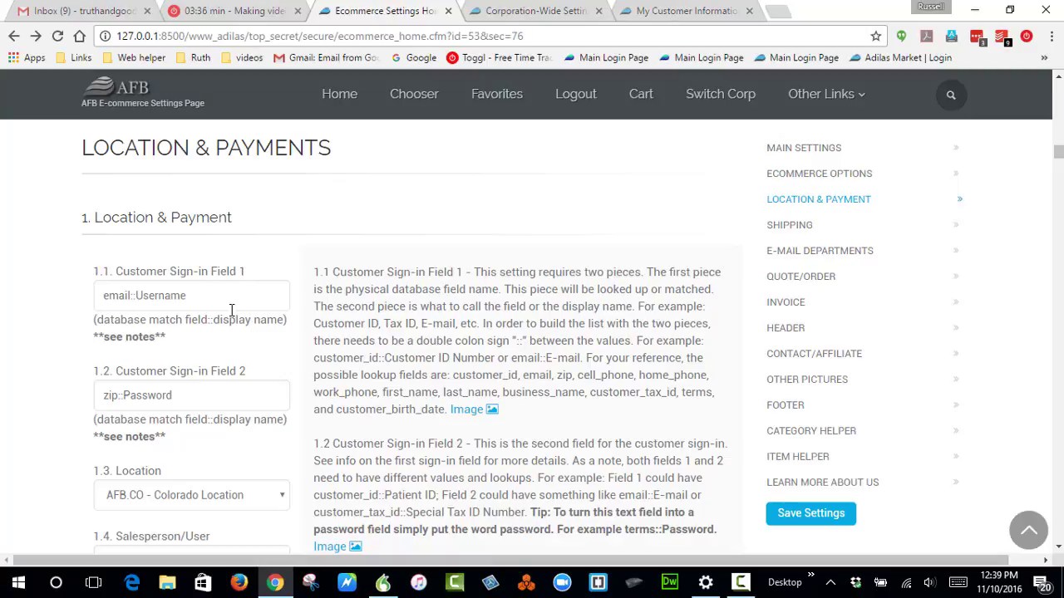
scroll(152, 383, down, 1)
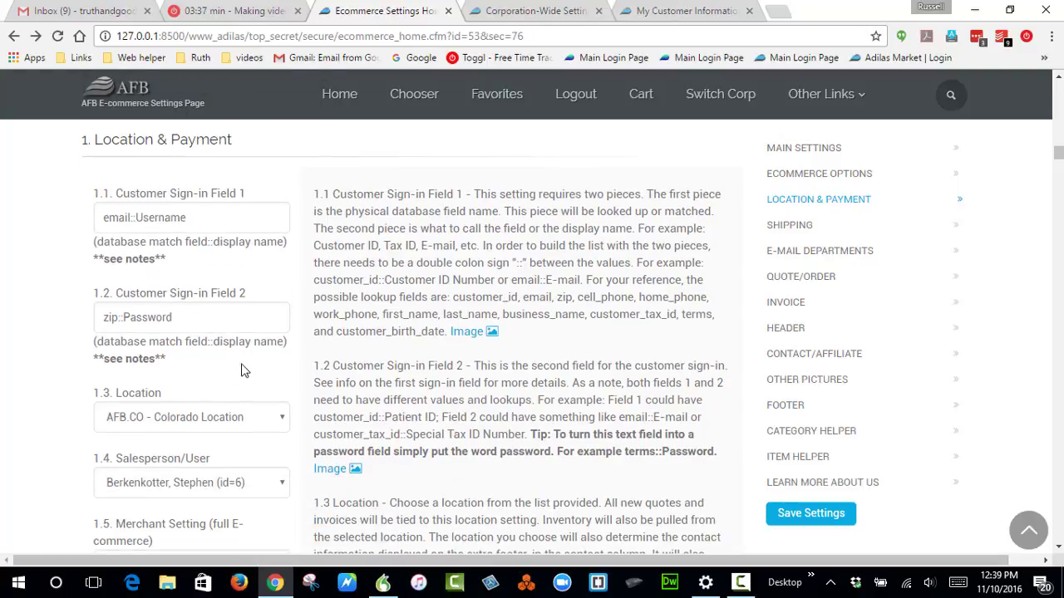
View the example images for Customer Sign-in Field 1 and Customer Sign-in Field 2, and close the image viewer
click(461, 337)
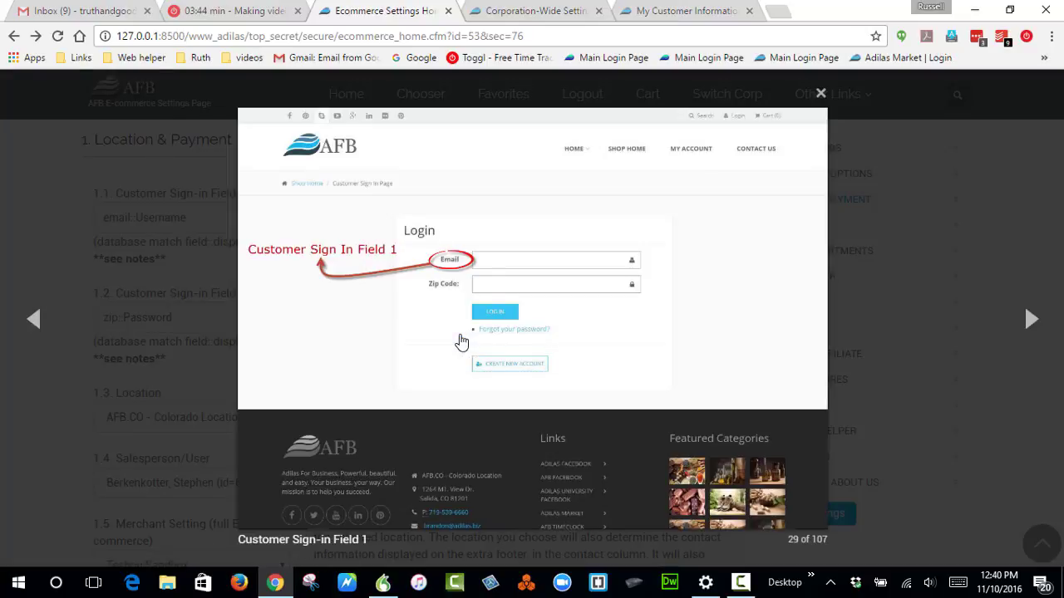
key(Right)
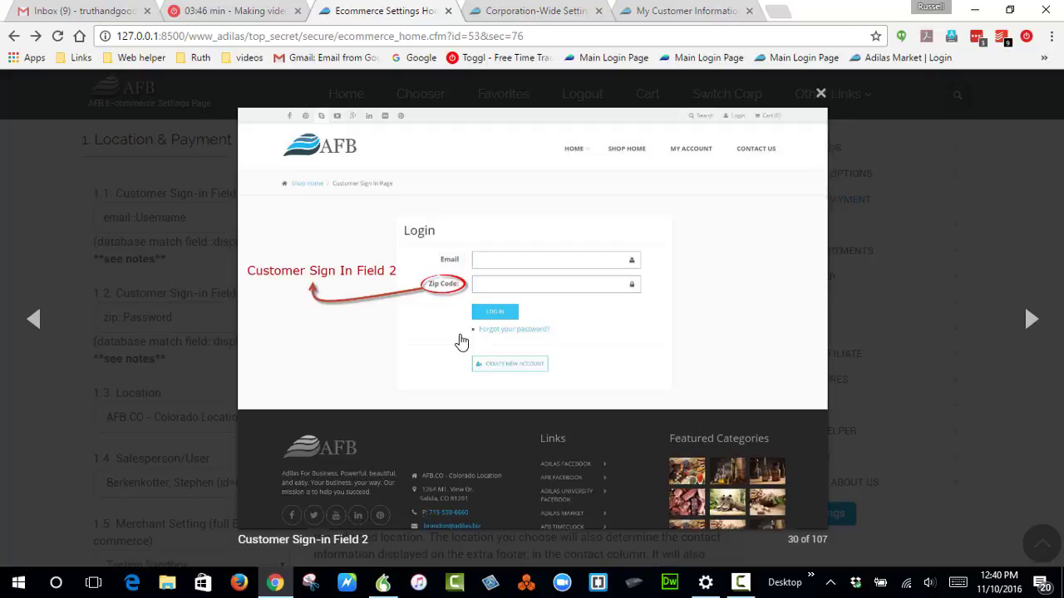
key(Left)
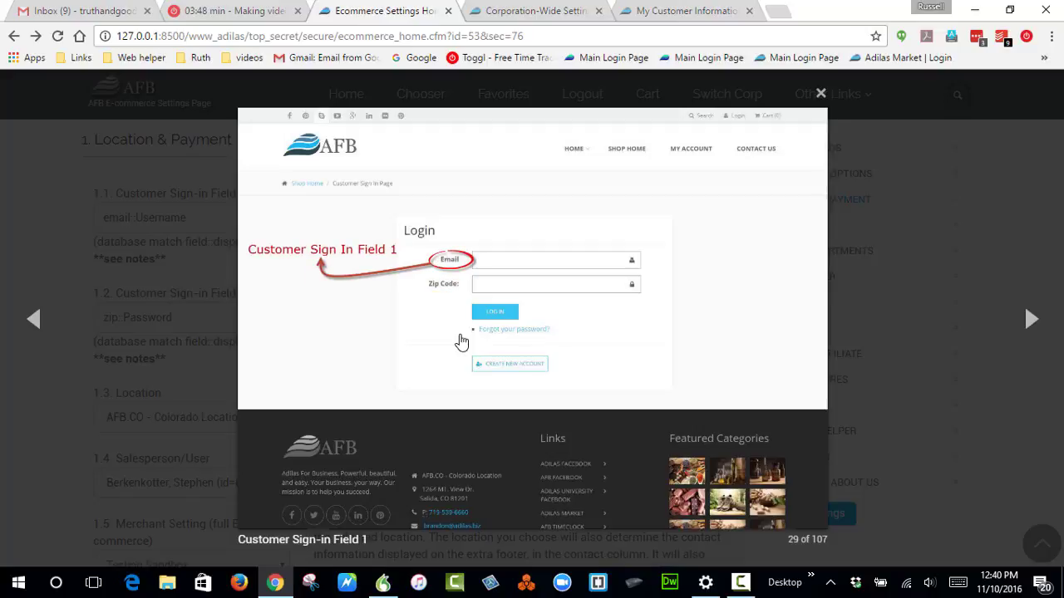
key(Right)
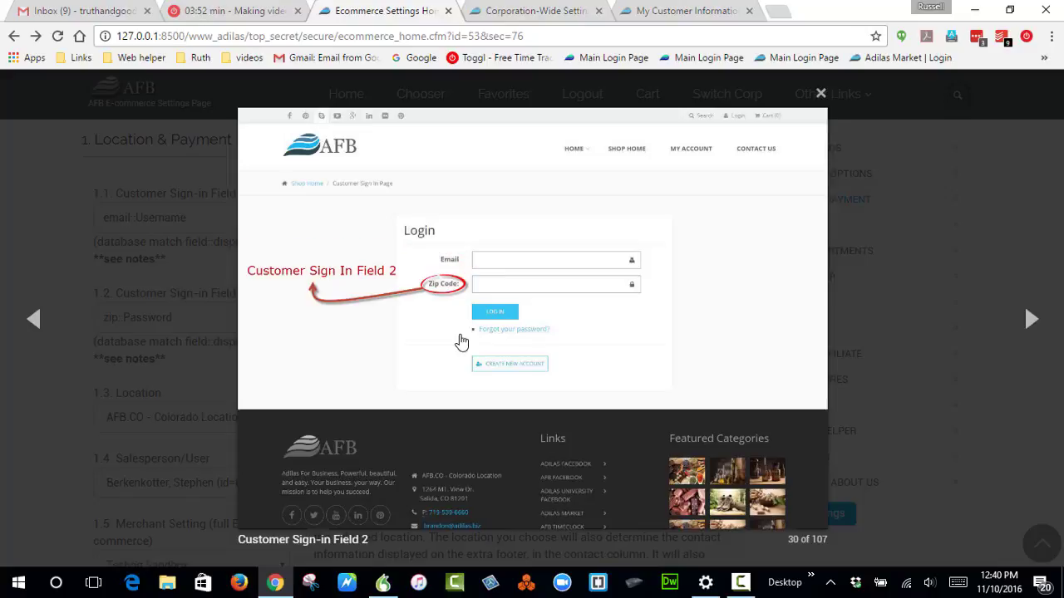
click(172, 301)
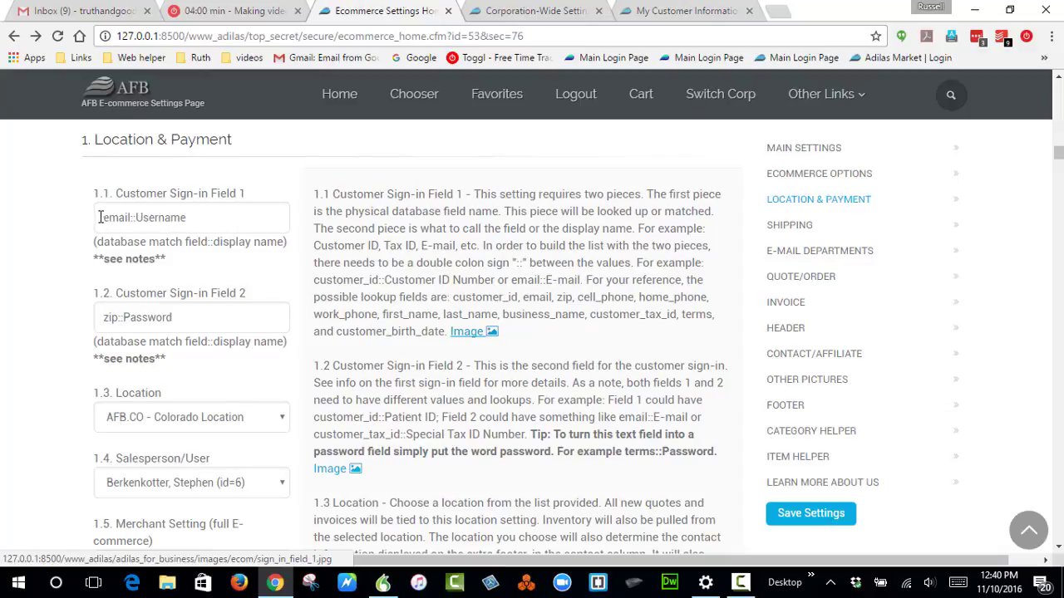
Highlight the "email" and "Username" parts of Customer Sign-in Field 1 and compare them with its example image
drag(101, 218, 131, 218)
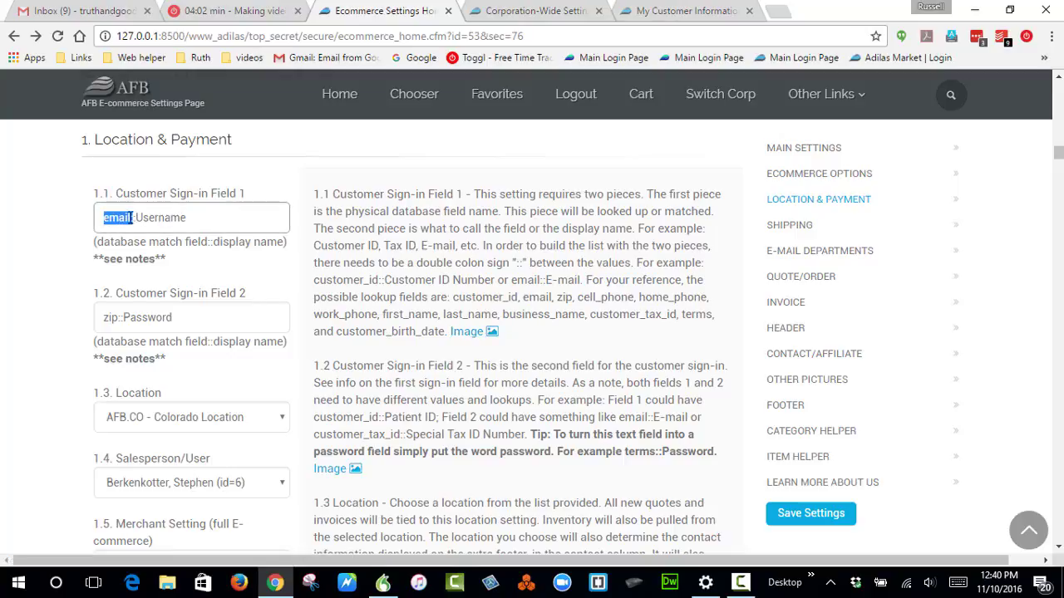
click(133, 218)
drag(137, 217, 192, 218)
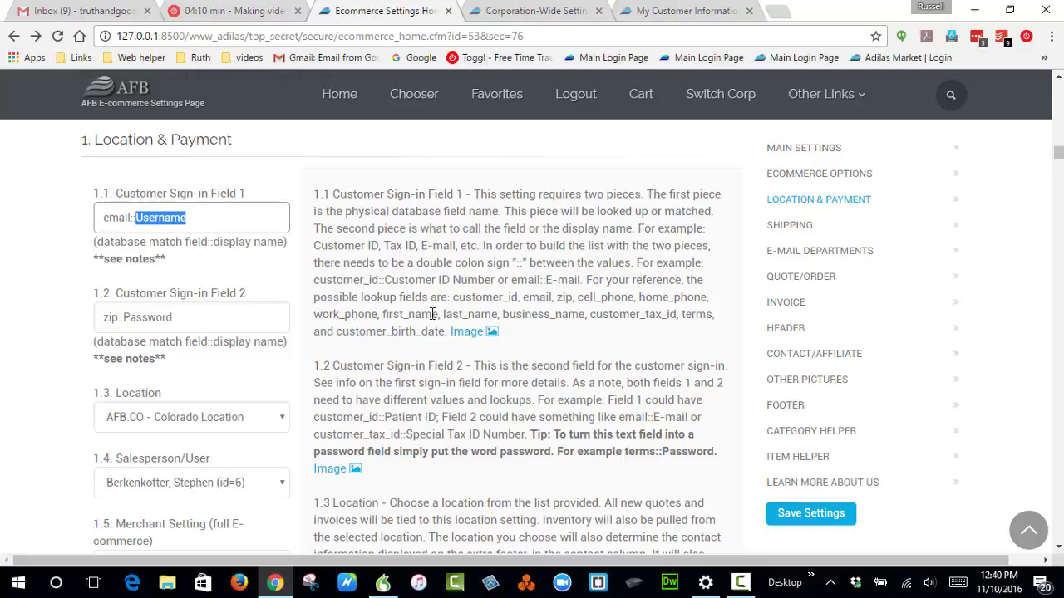
click(469, 331)
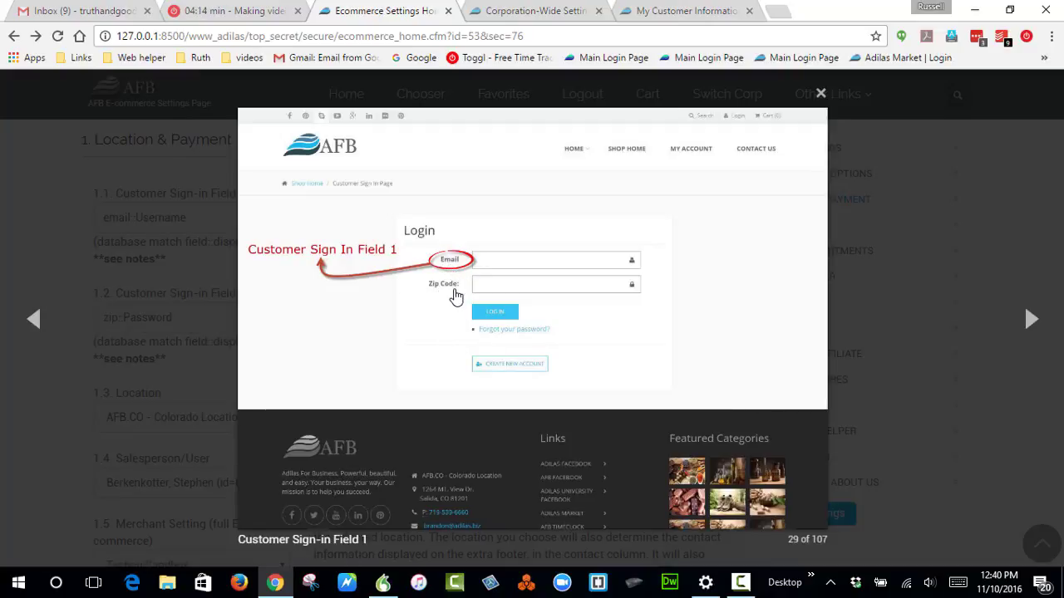
click(196, 227)
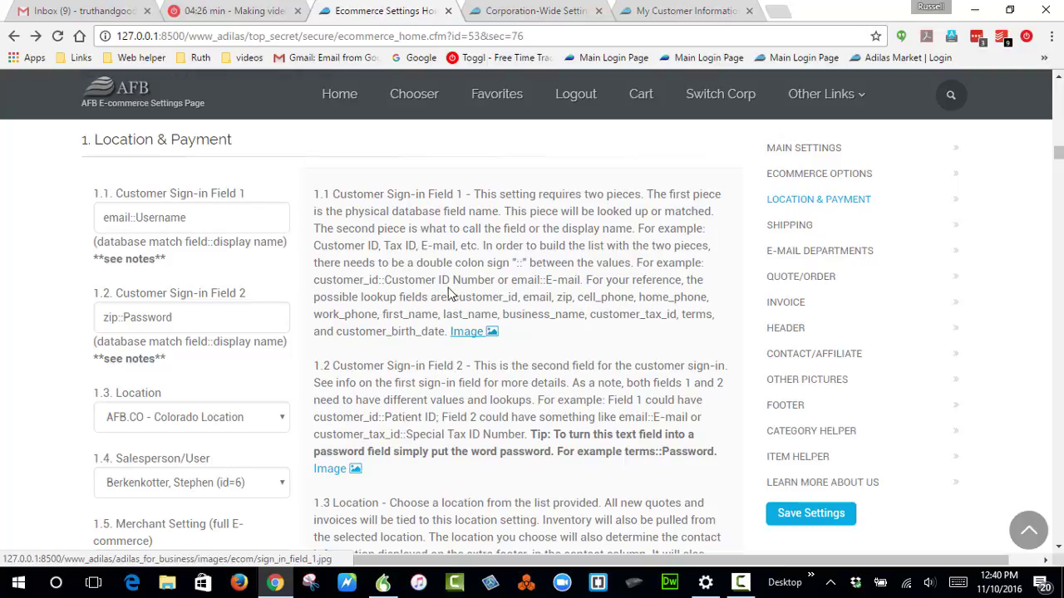
Review the possible lookup fields in the notes for Customer Sign-in Field 1 and highlight "terms"
drag(452, 297, 390, 299)
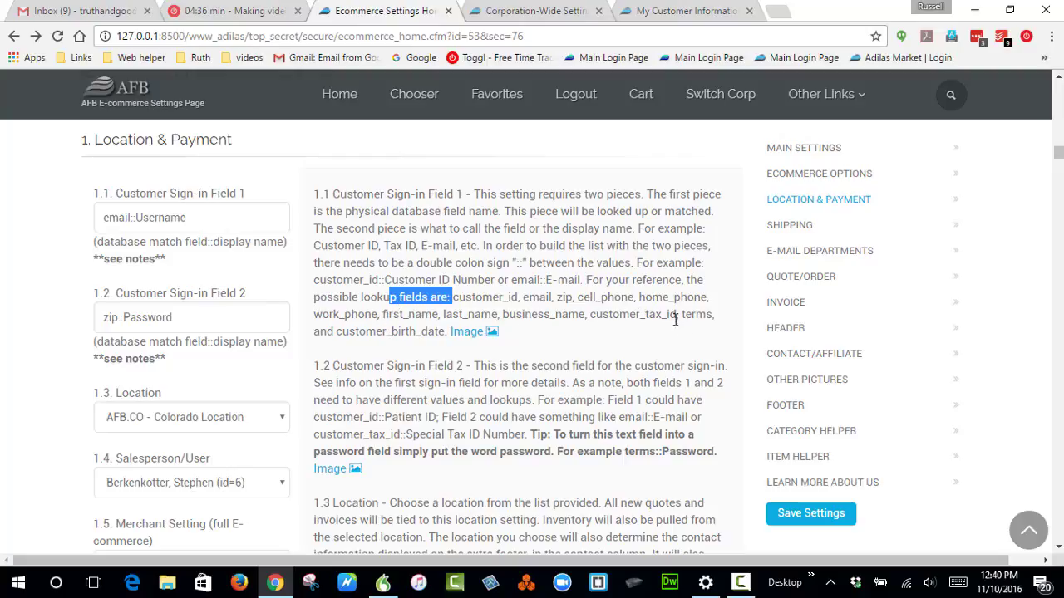
click(702, 314)
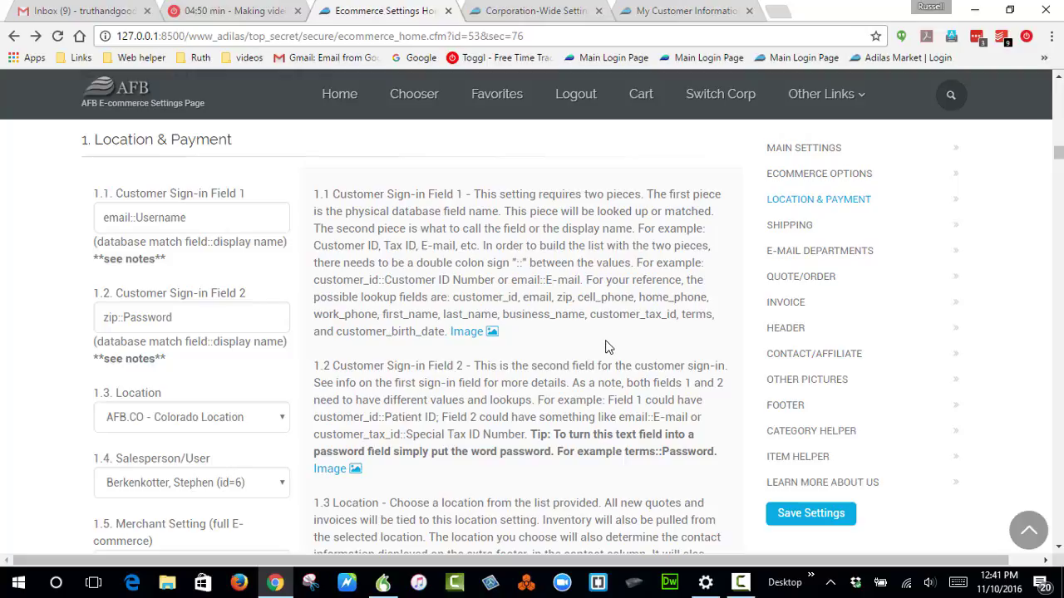
drag(685, 316, 716, 315)
click(695, 317)
drag(683, 314, 715, 316)
Open the main homepage in a new browser tab and run a Customer quick search for "fr"
right_click(130, 83)
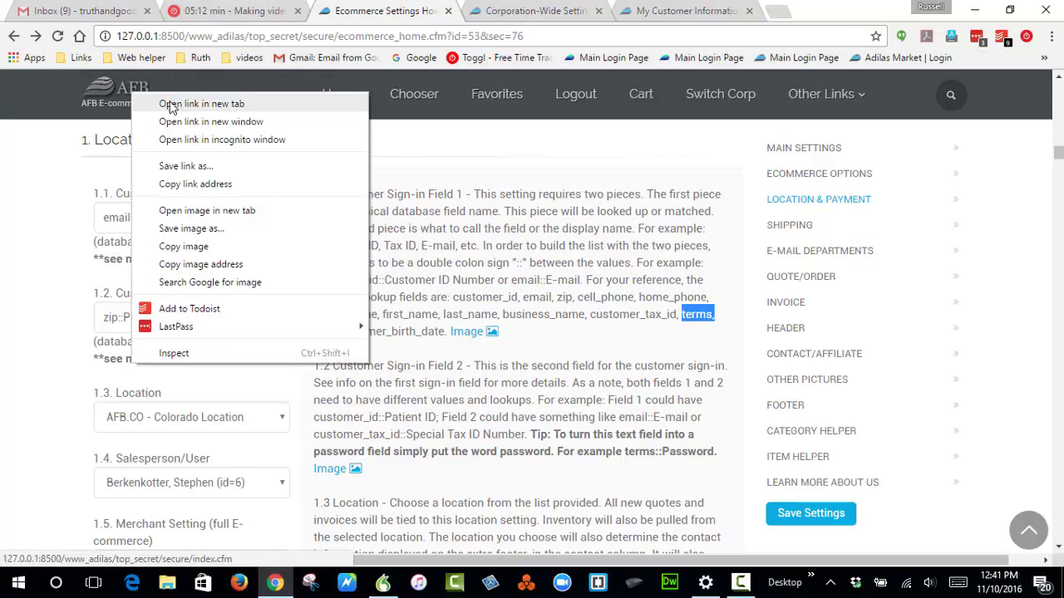
click(171, 103)
click(506, 11)
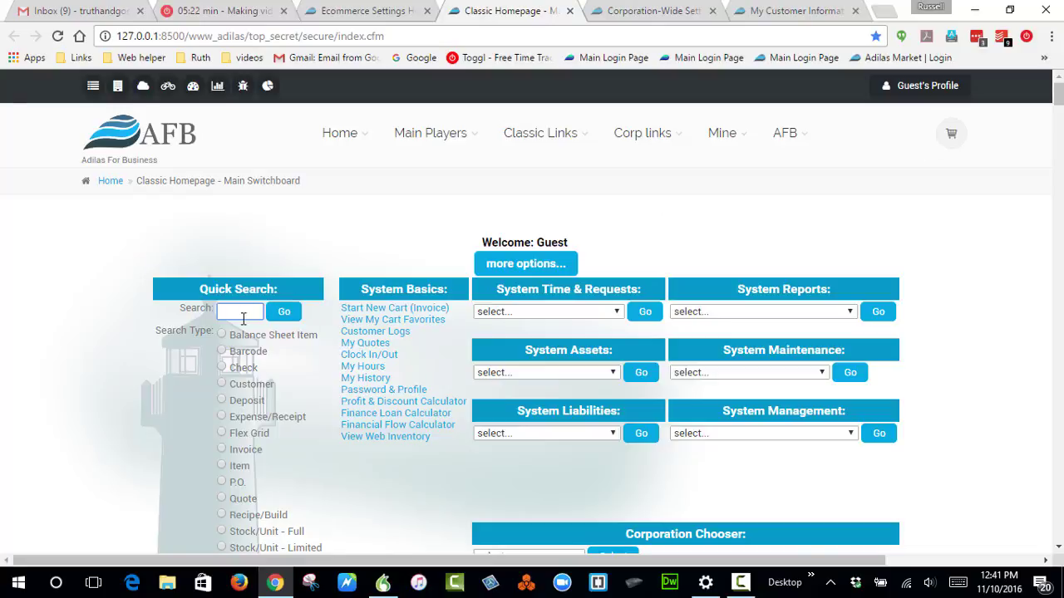
scroll(239, 341, down, 1)
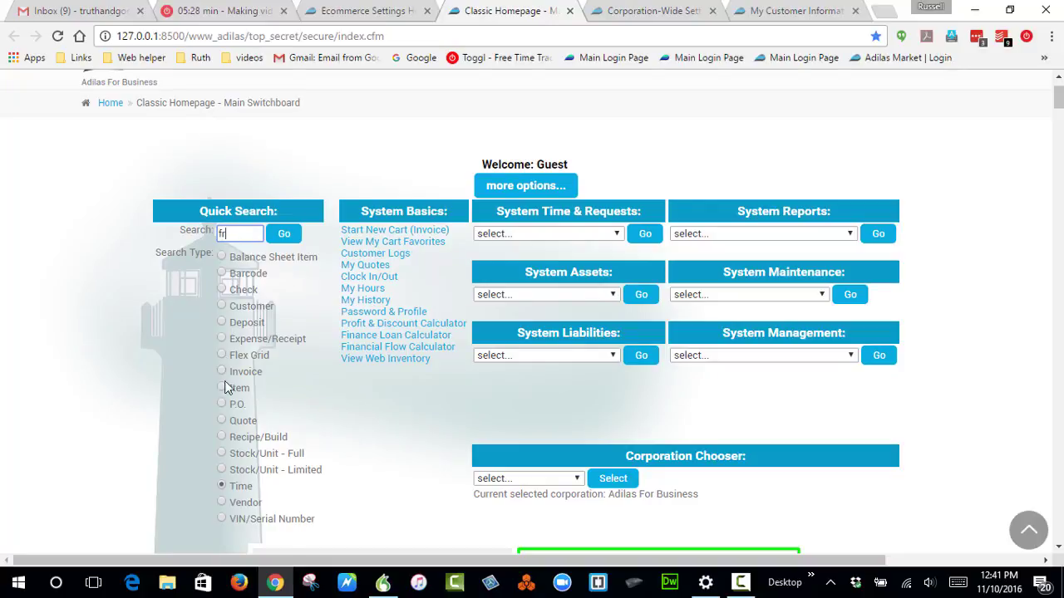
click(222, 308)
click(283, 233)
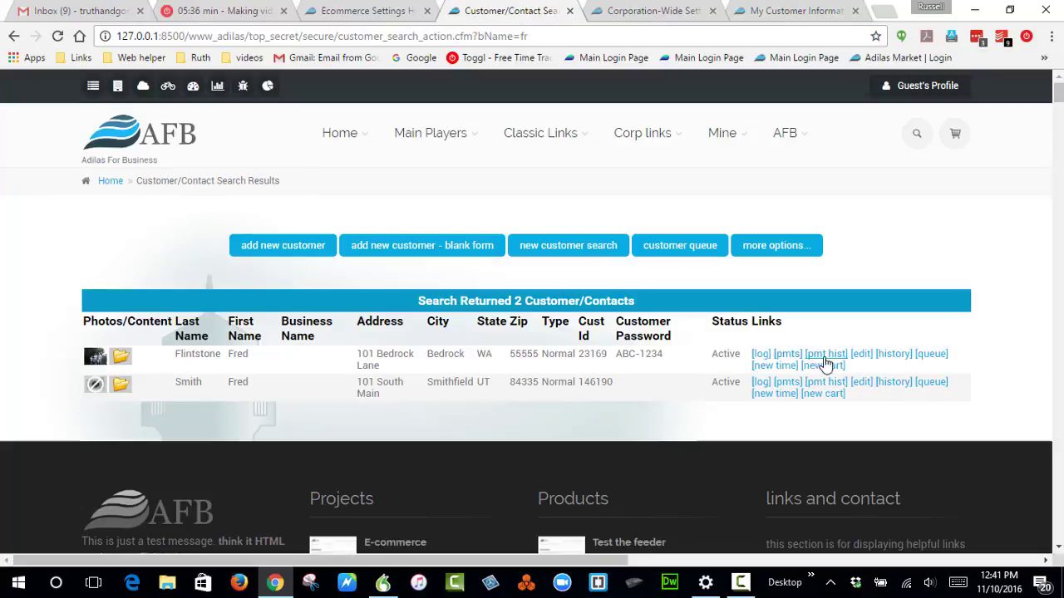
Open the first customer in the search results for editing and examine the fields down to Credit Terms
click(856, 358)
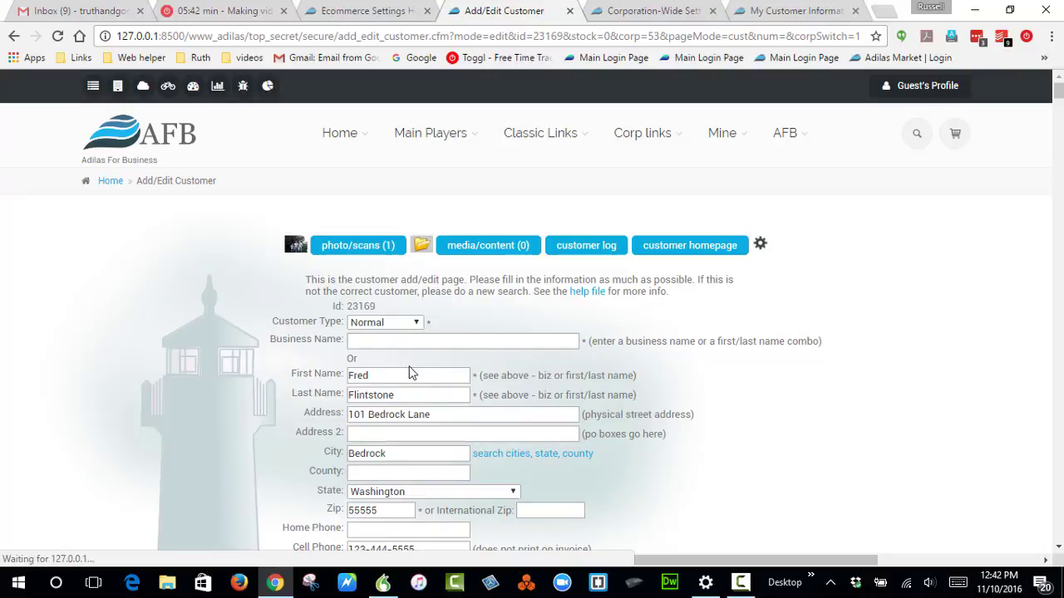
scroll(275, 358, down, 1)
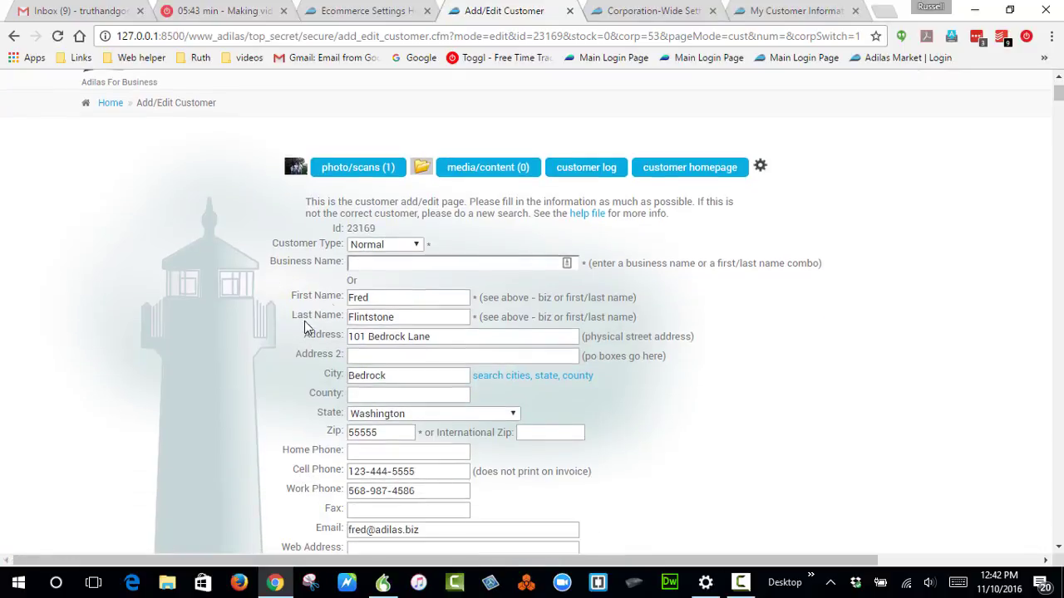
drag(338, 238, 403, 231)
click(356, 263)
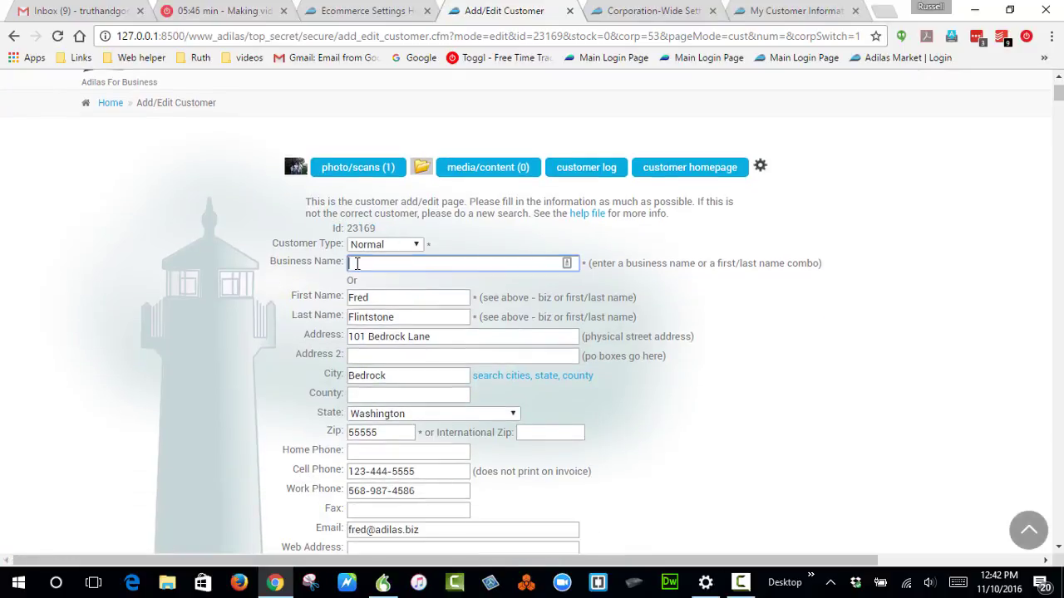
scroll(364, 402, down, 3)
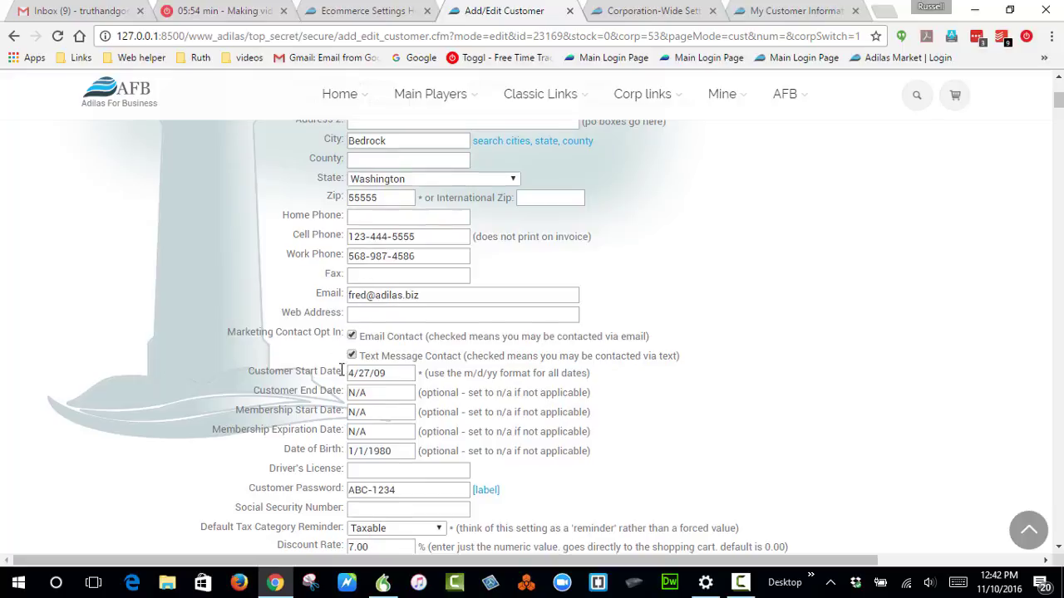
scroll(340, 366, down, 2)
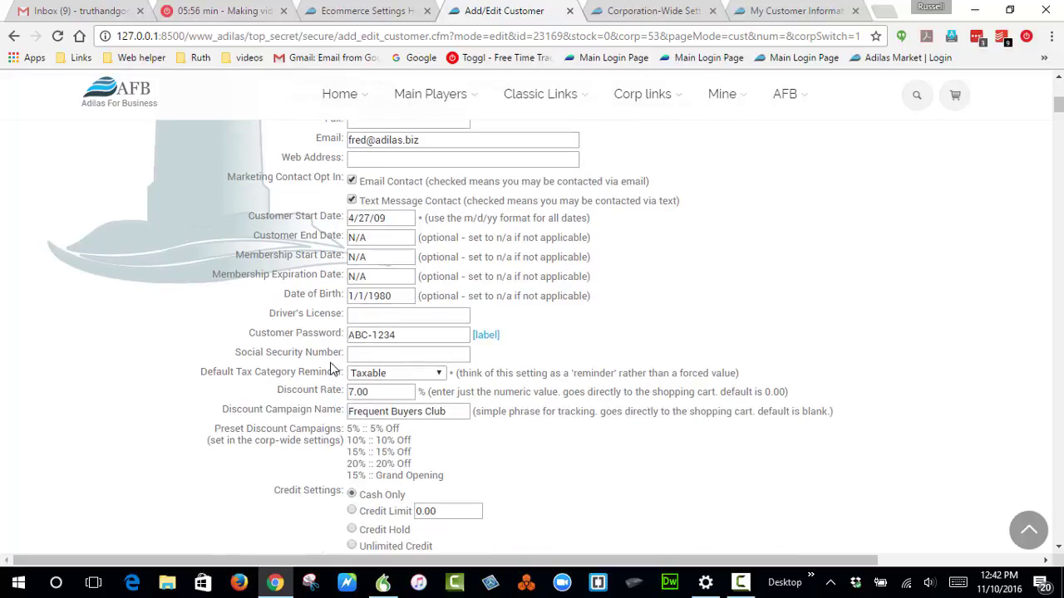
scroll(332, 366, down, 3)
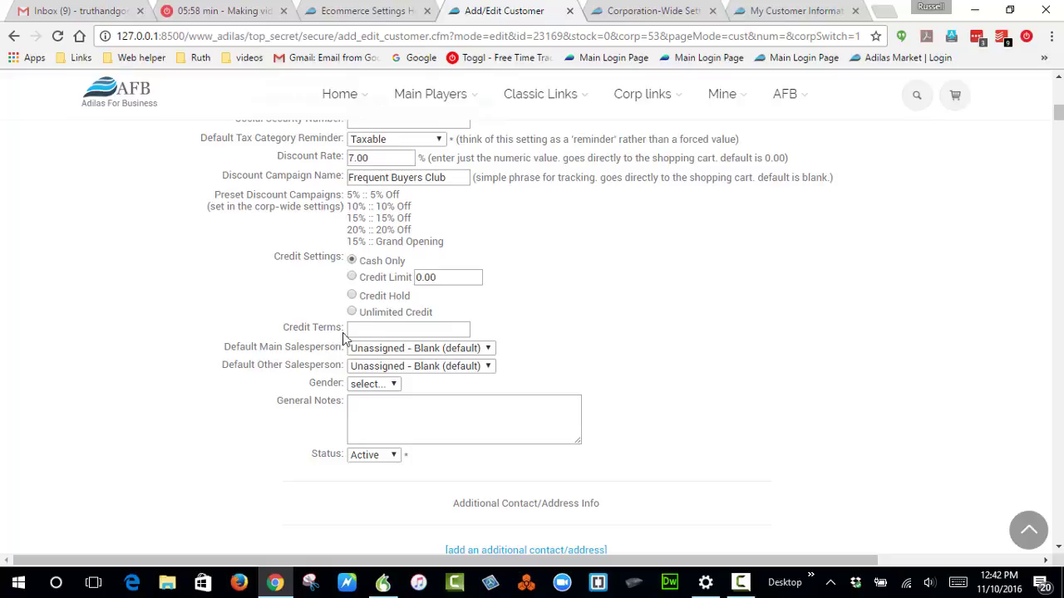
click(352, 327)
Examine the Driver's License and Customer Password fields on the customer edit page
scroll(316, 348, up, 2)
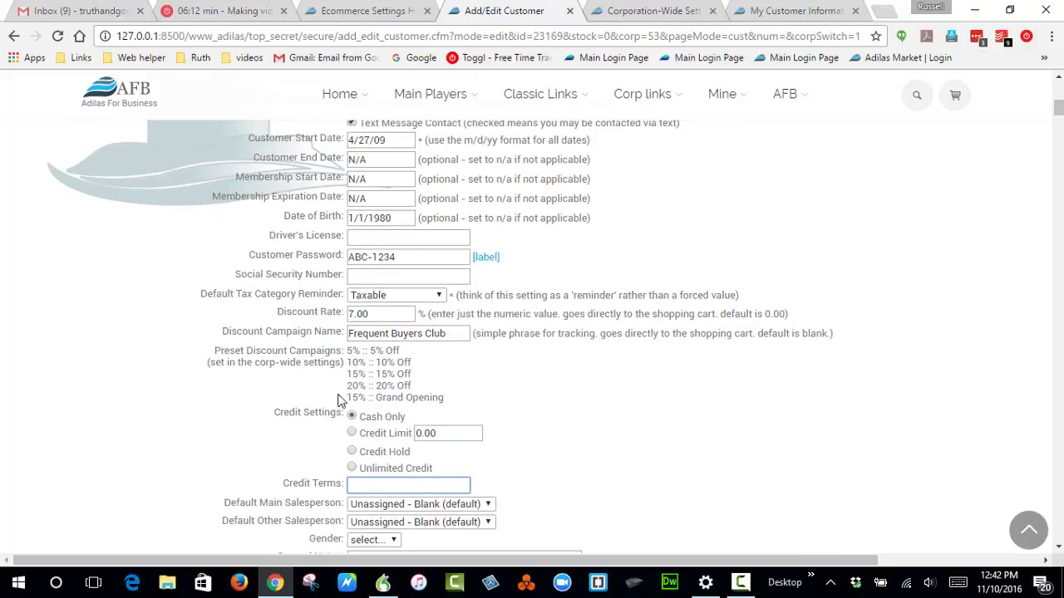
drag(247, 257, 343, 261)
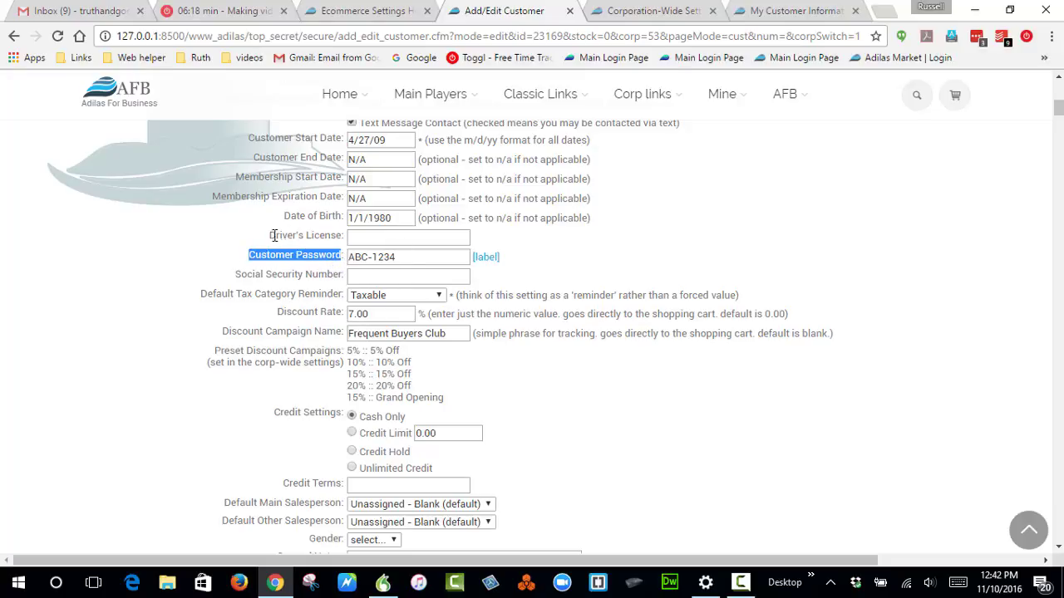
drag(270, 235, 345, 239)
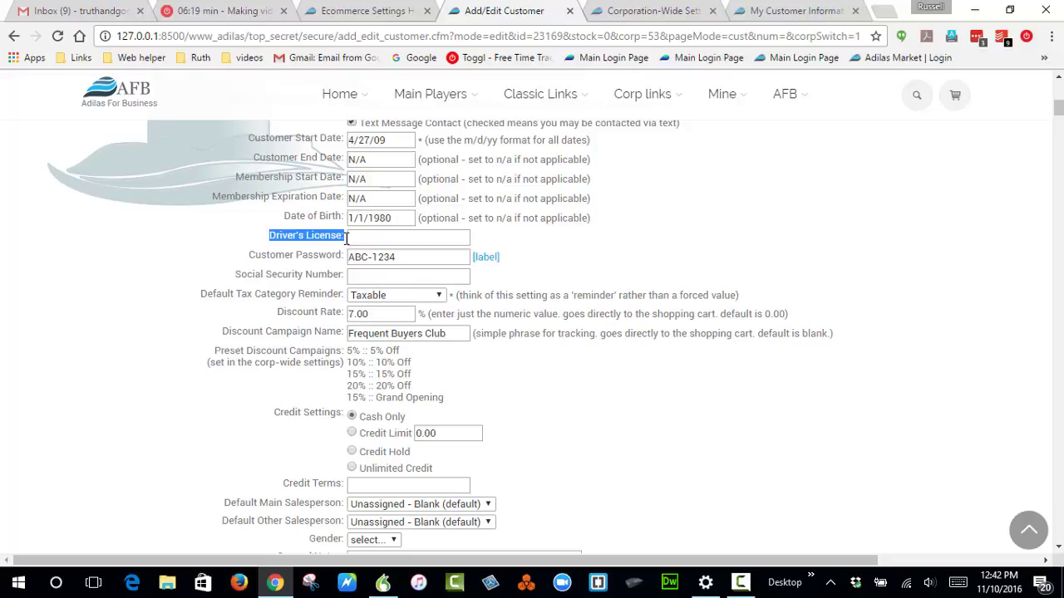
click(407, 258)
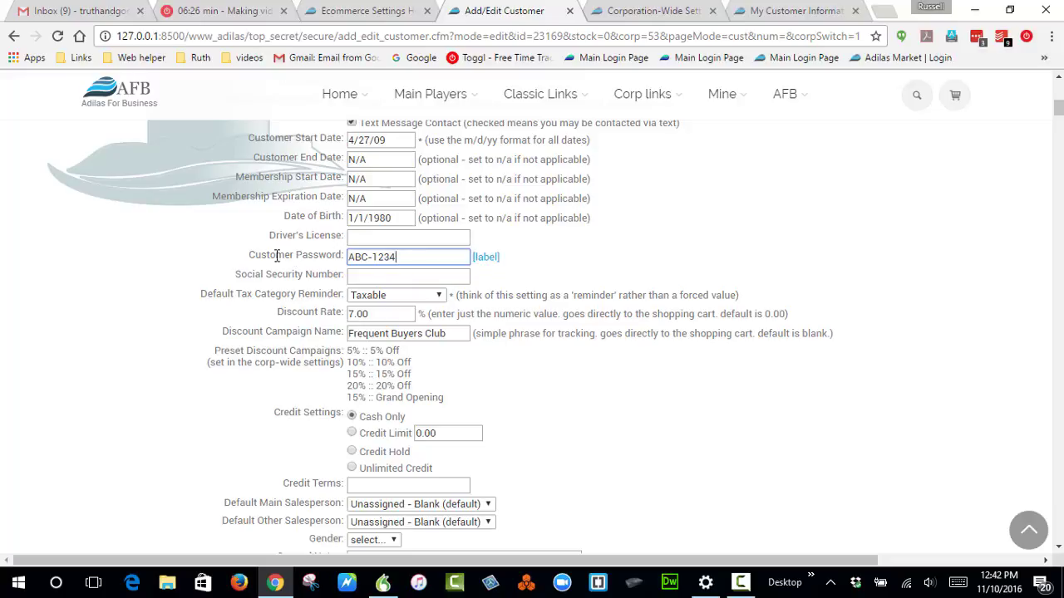
drag(249, 257, 345, 263)
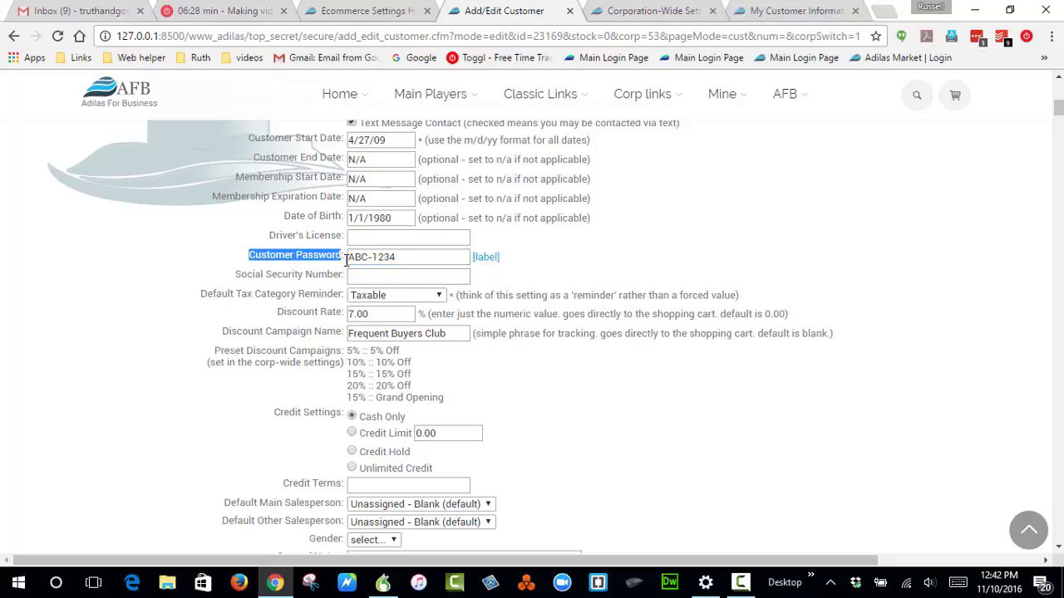
click(402, 257)
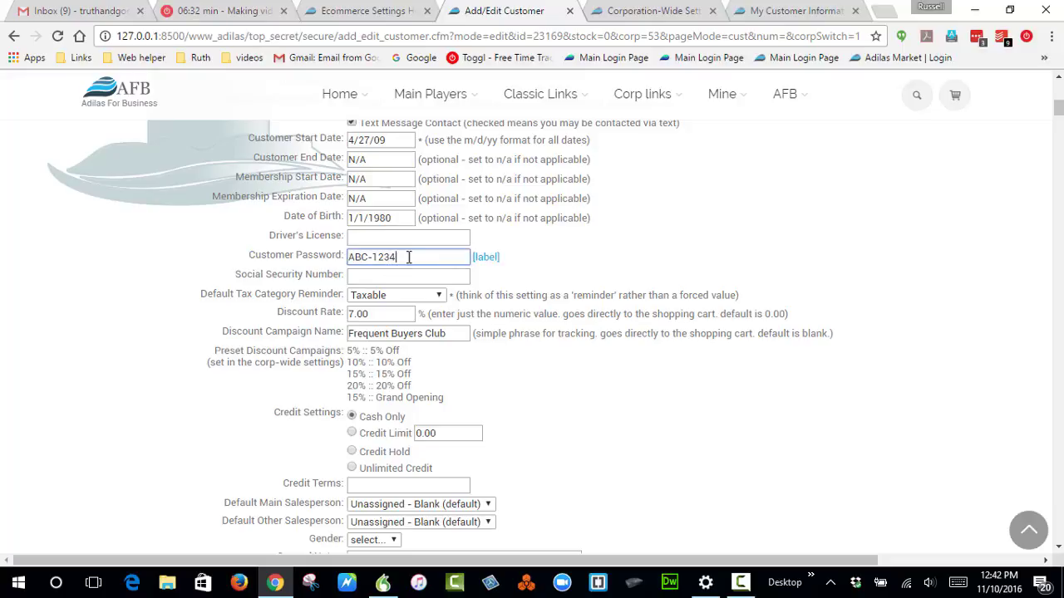
Return to the e-commerce settings and highlight the customer_tax_id lookup field in the Customer Sign-in Field 1 notes
click(374, 11)
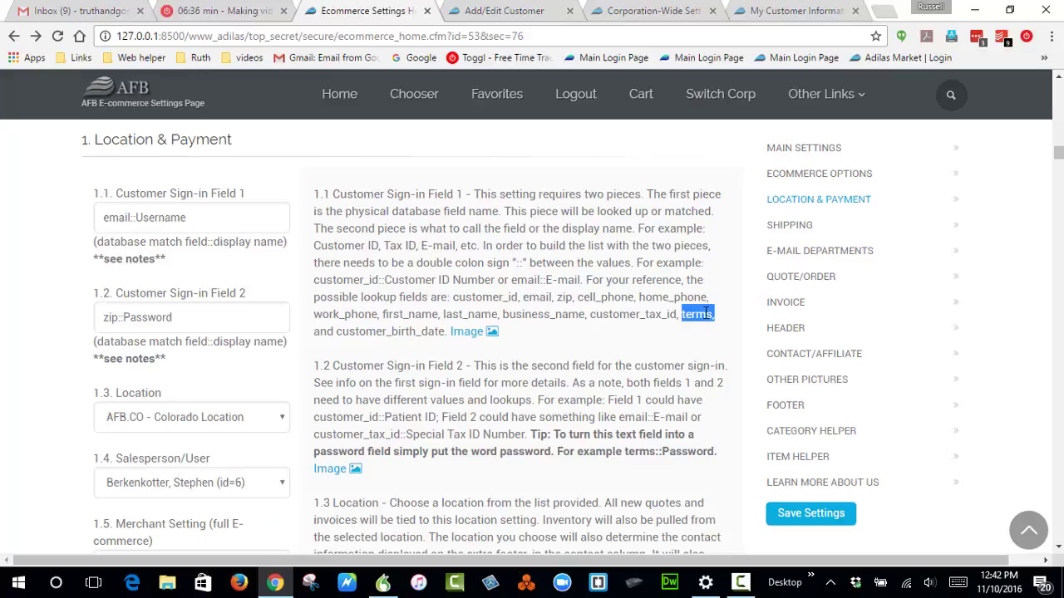
click(592, 315)
drag(649, 315, 677, 316)
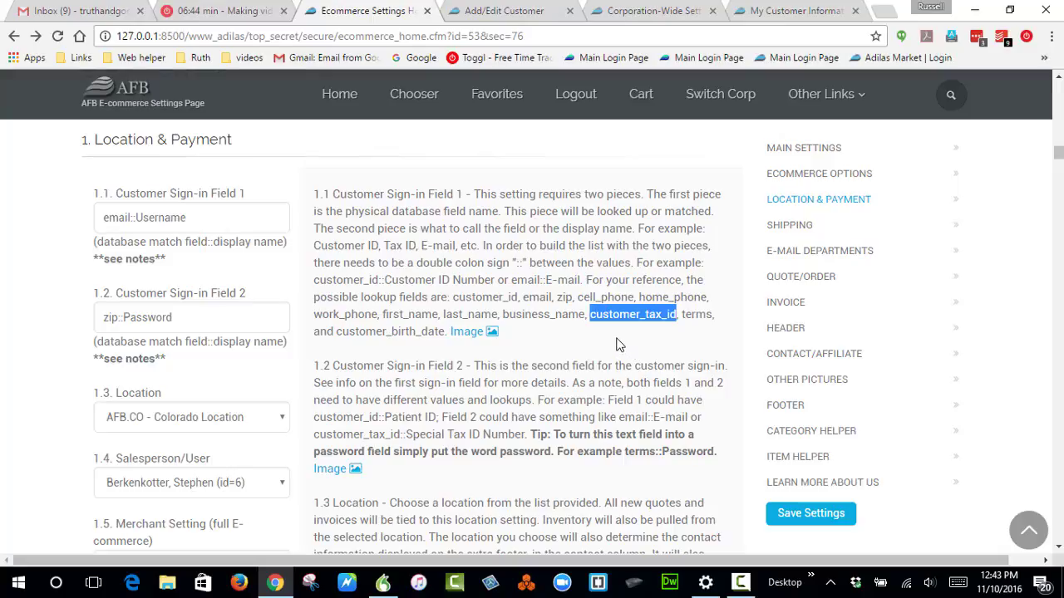
Highlight the Customer Password label on the customer edit page and switch to the corporation-wide settings
click(484, 12)
drag(249, 255, 342, 261)
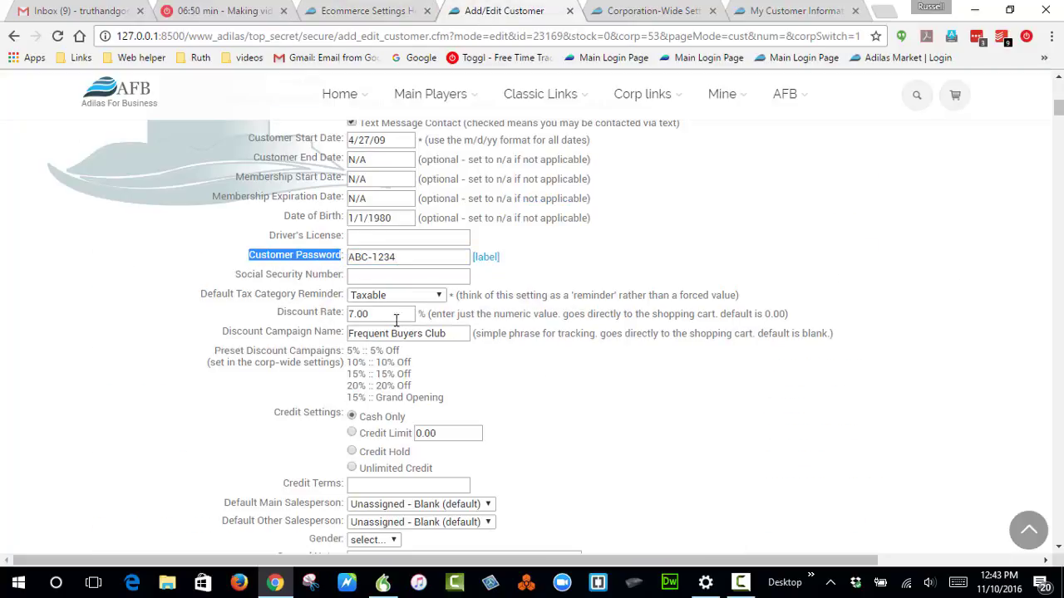
click(625, 15)
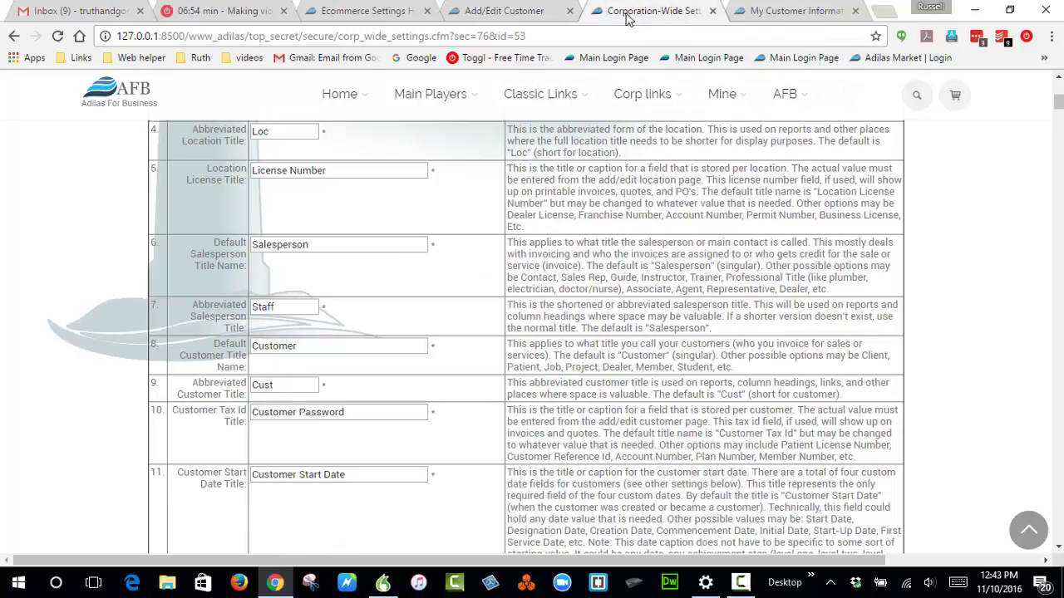
Switch to the customer web shop and open the signed-in customer's My Details page from the shop home
click(766, 12)
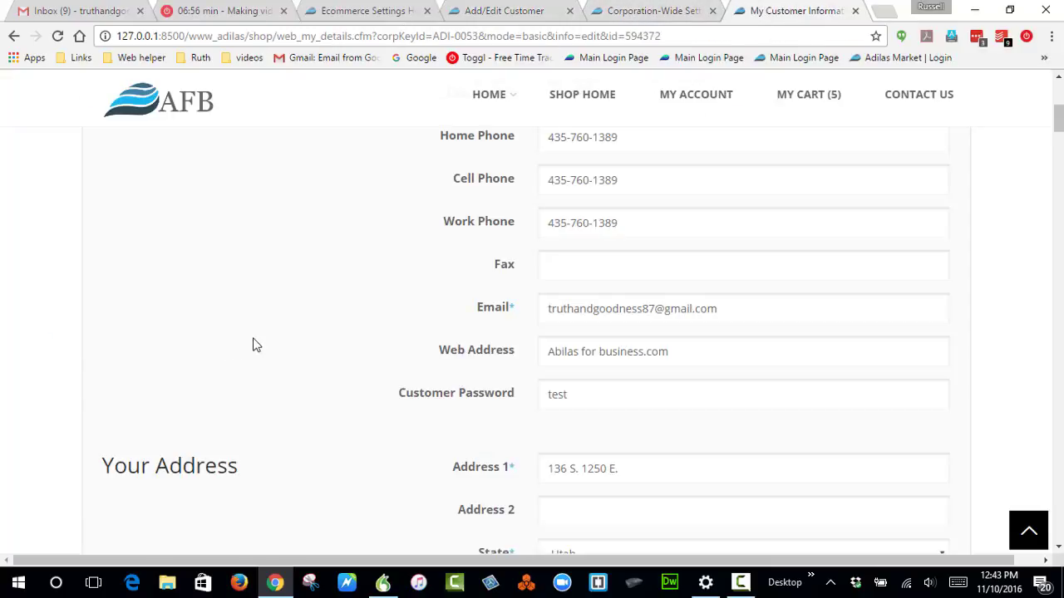
scroll(255, 344, up, 5)
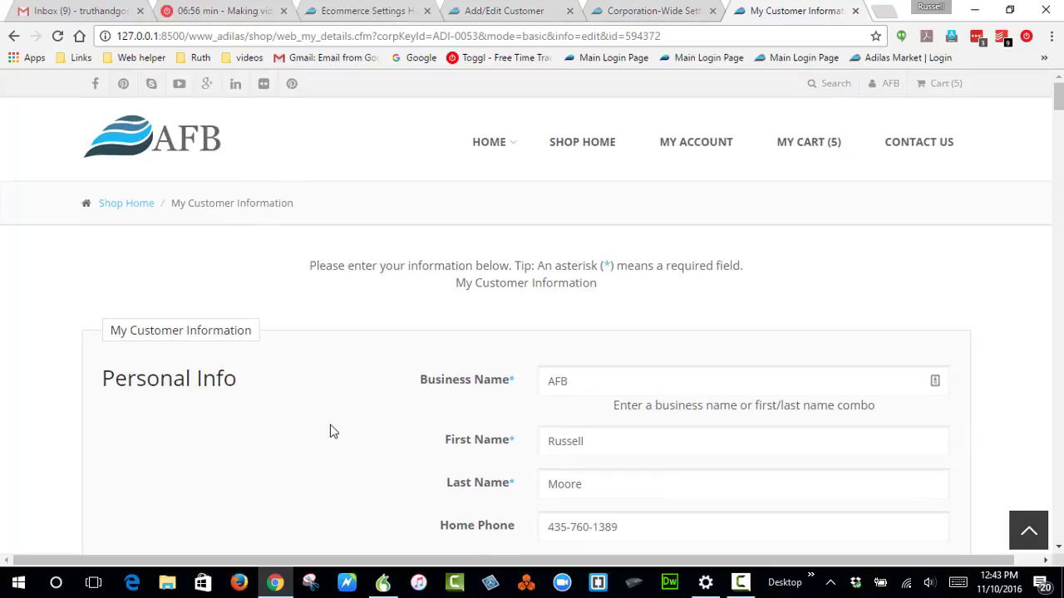
click(606, 146)
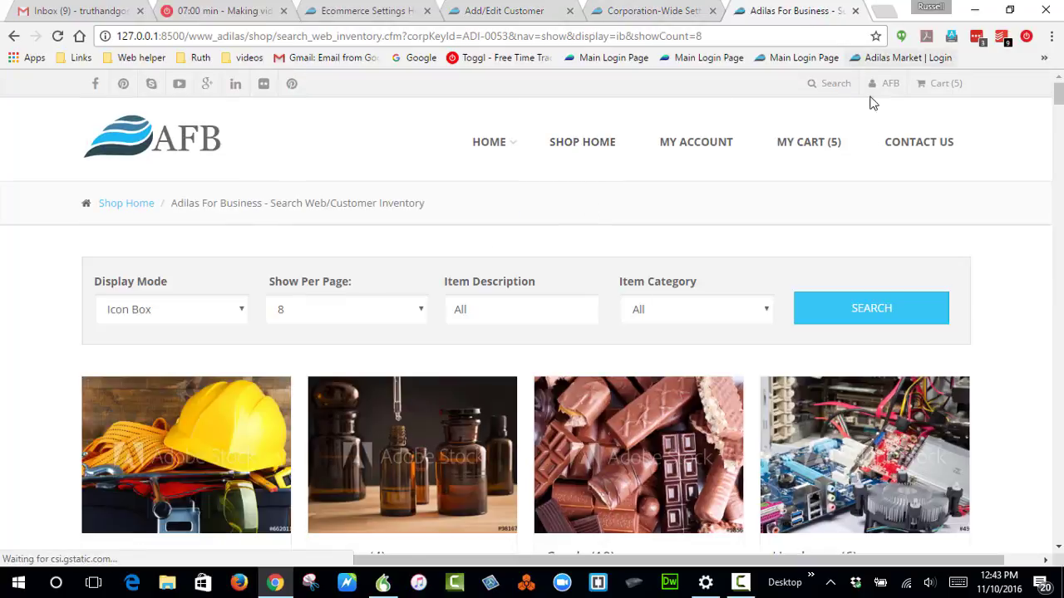
click(888, 84)
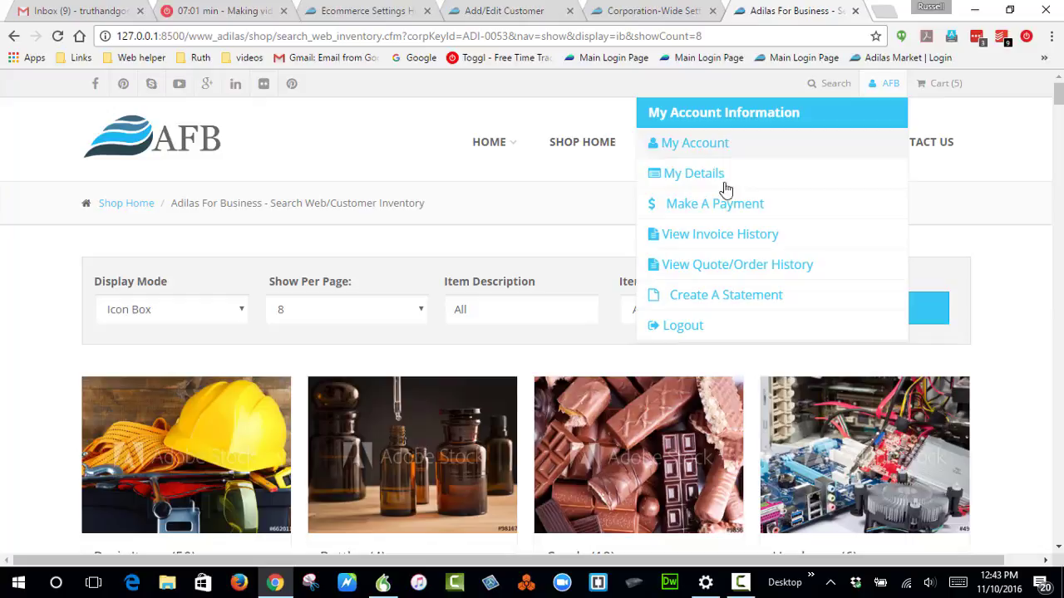
click(674, 181)
scroll(256, 283, down, 1)
scroll(256, 283, down, 2)
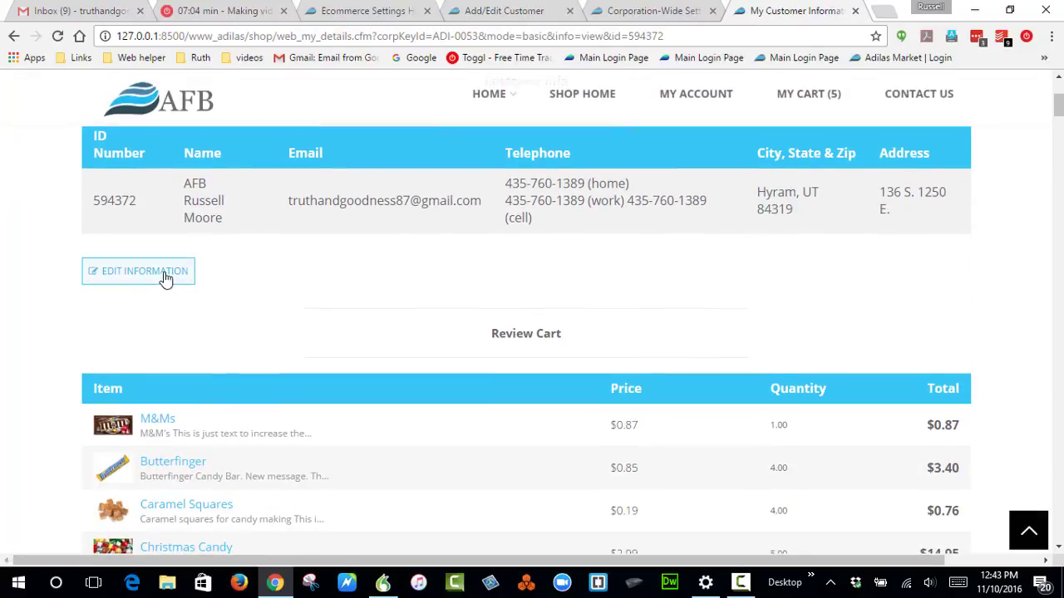
Highlight the Customer Password label on the shop's customer information edit form and the Password display name in Customer Sign-in Field 2
click(160, 279)
scroll(418, 285, down, 6)
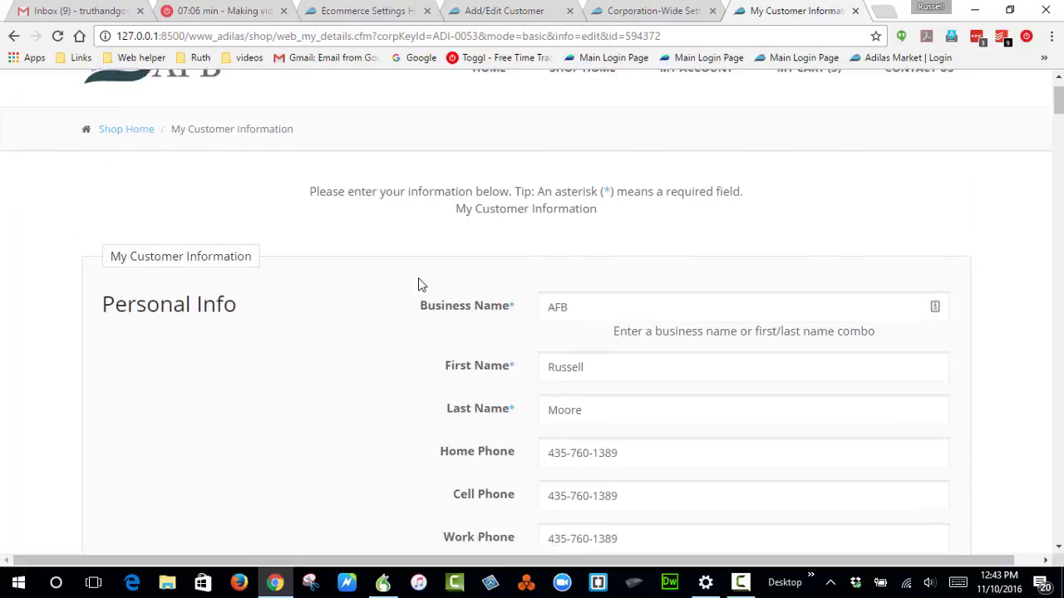
drag(398, 317, 518, 322)
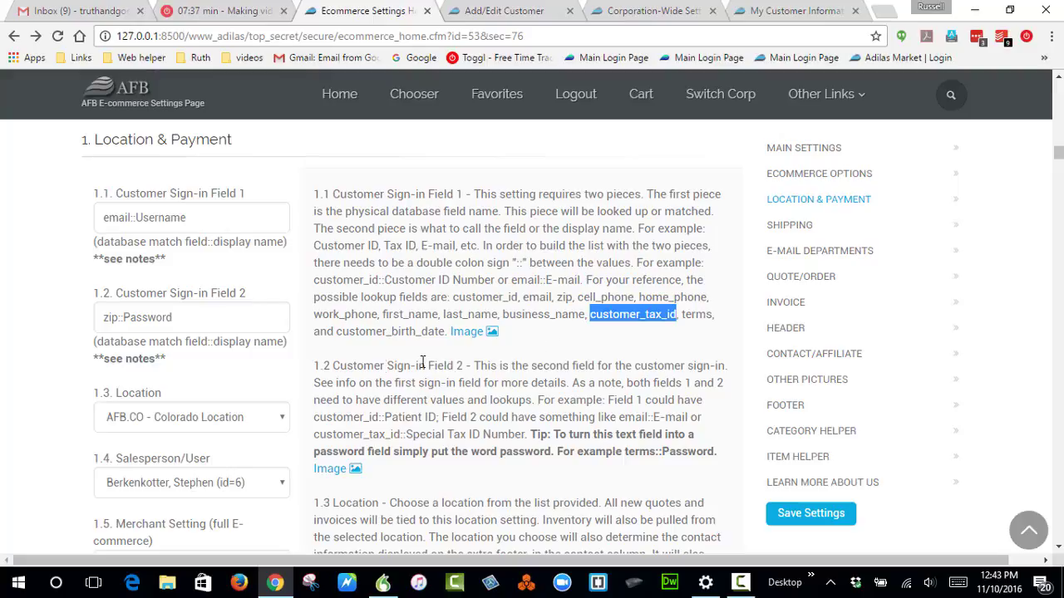
click(183, 317)
drag(183, 317, 125, 319)
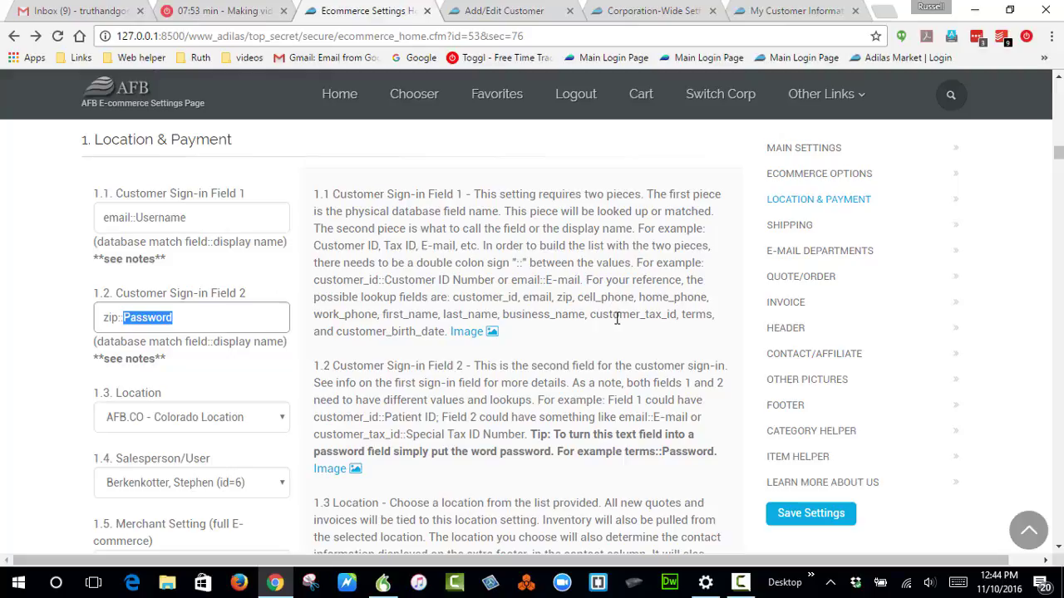
Leave the customer edit page for the classic homepage and open Manage Corp Info & Permissions under System Management
click(493, 12)
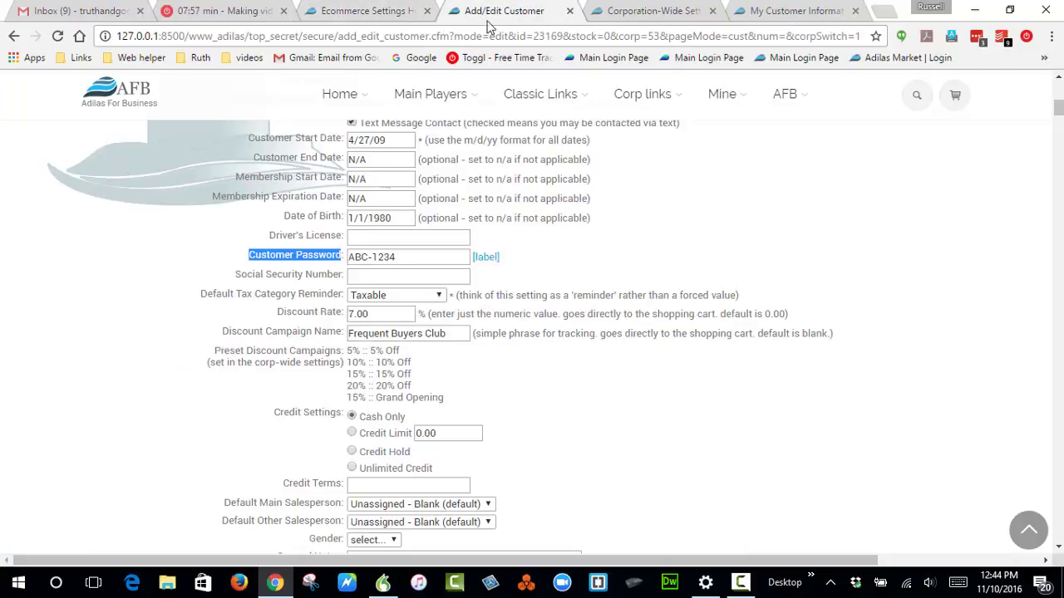
click(116, 91)
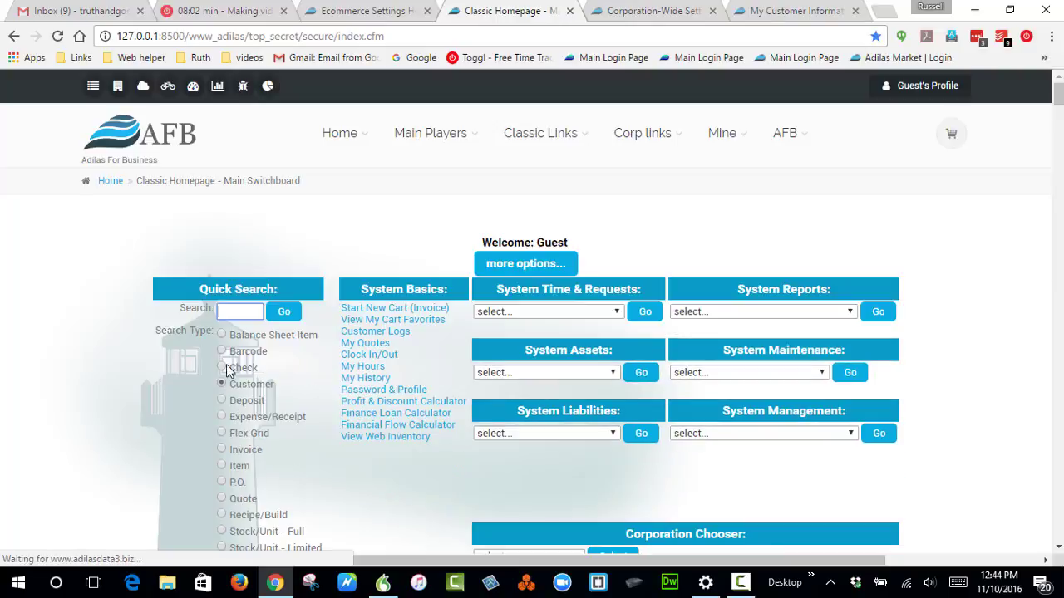
scroll(863, 336, down, 3)
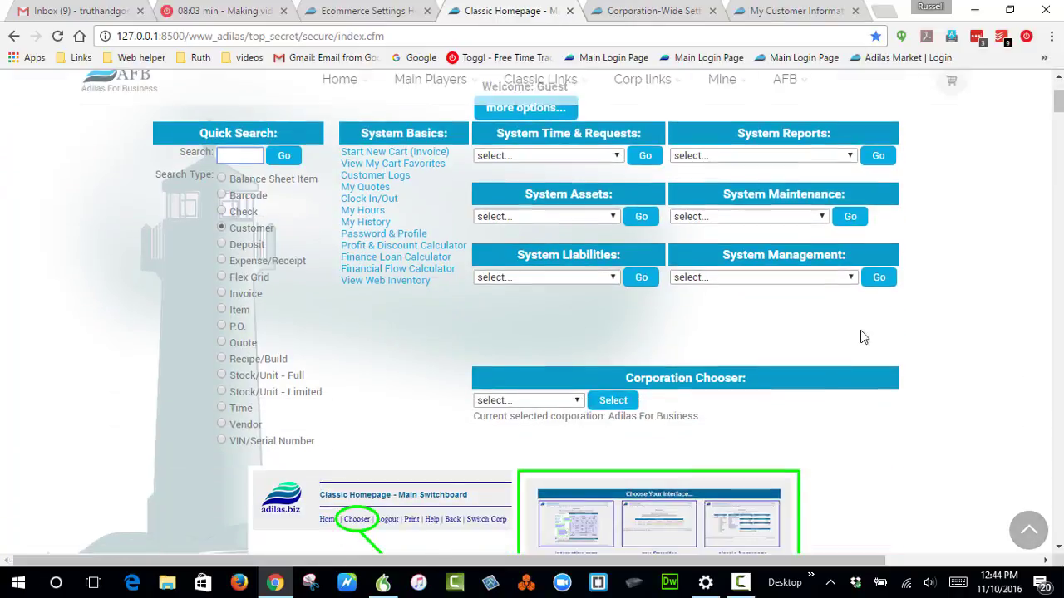
click(839, 279)
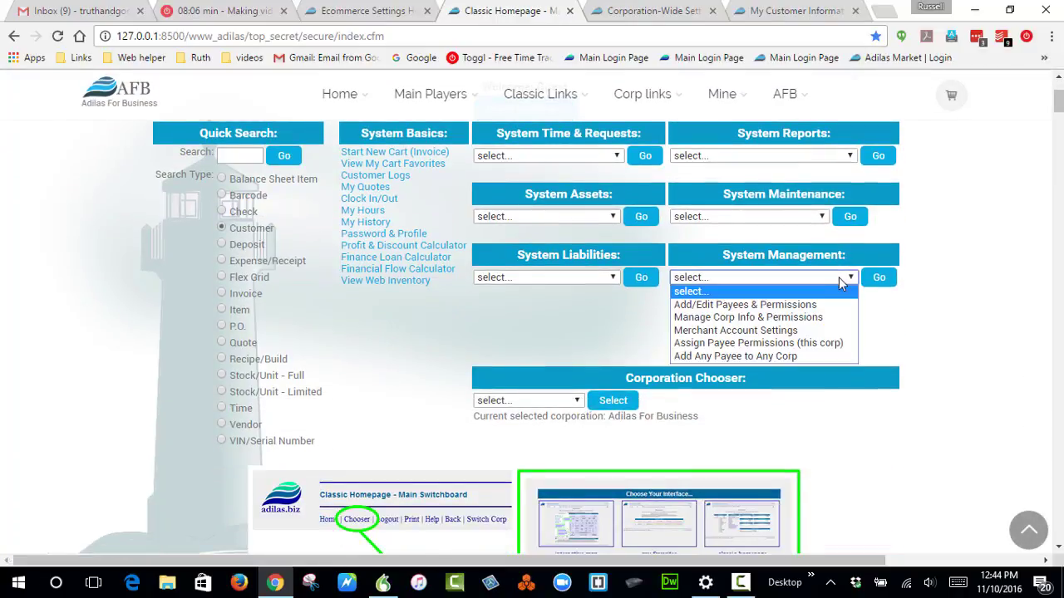
click(759, 319)
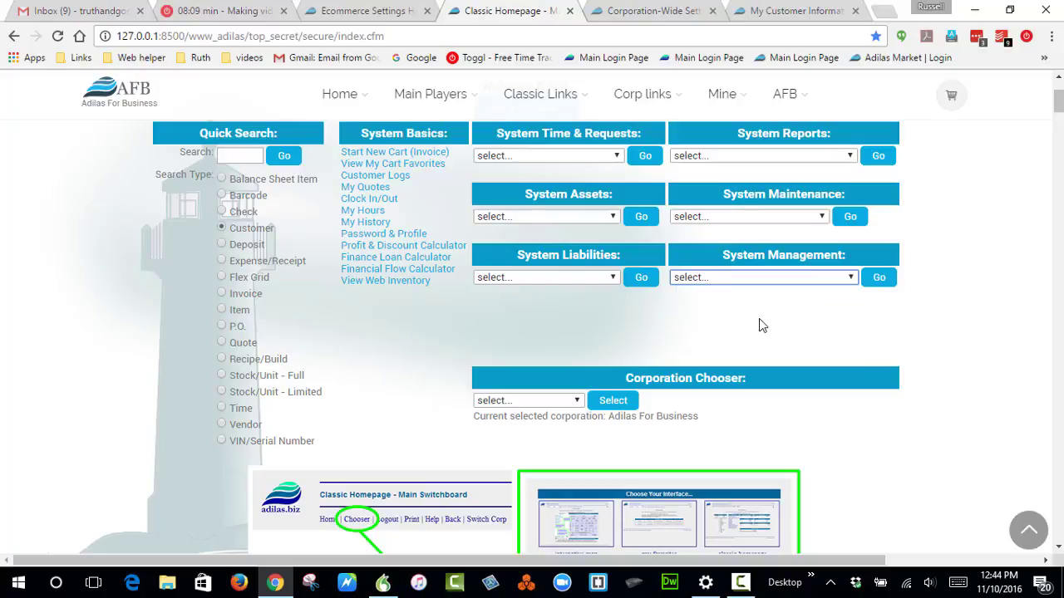
click(878, 277)
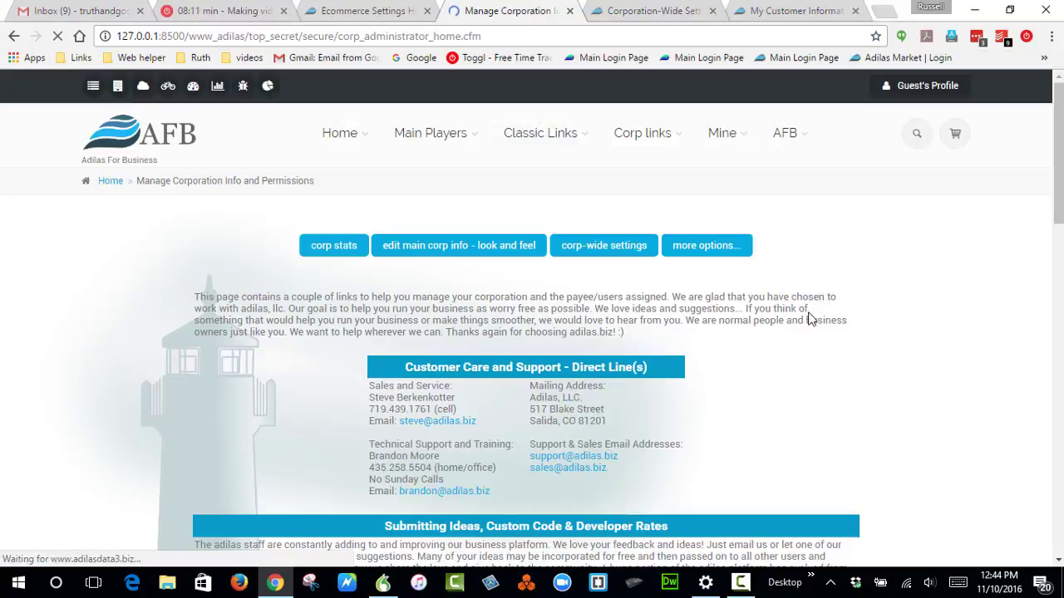
Open the corporation-wide settings and highlight the Customer Tax Id Title value
click(602, 251)
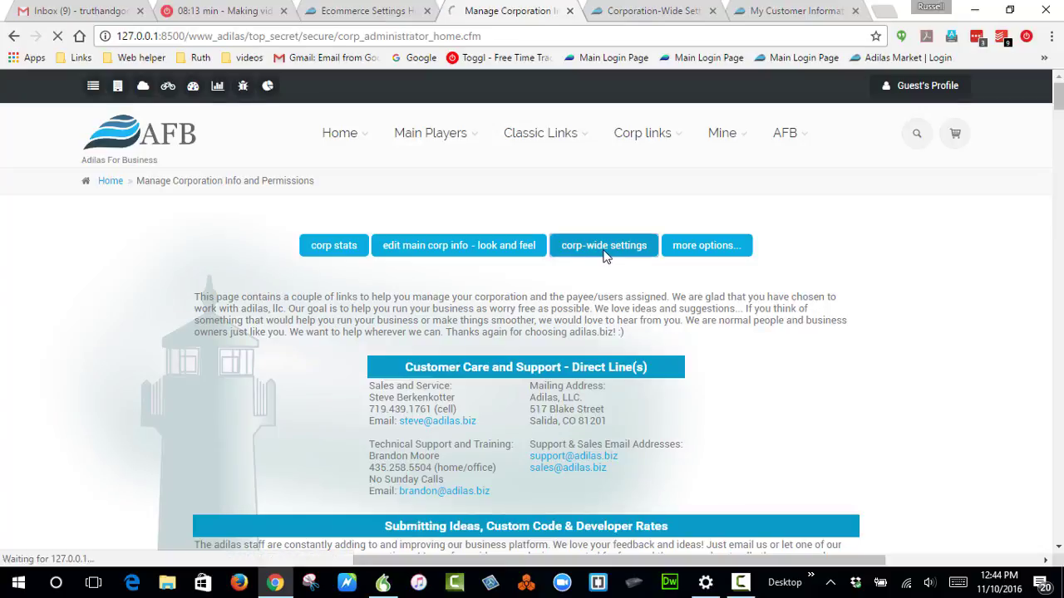
scroll(356, 324, down, 6)
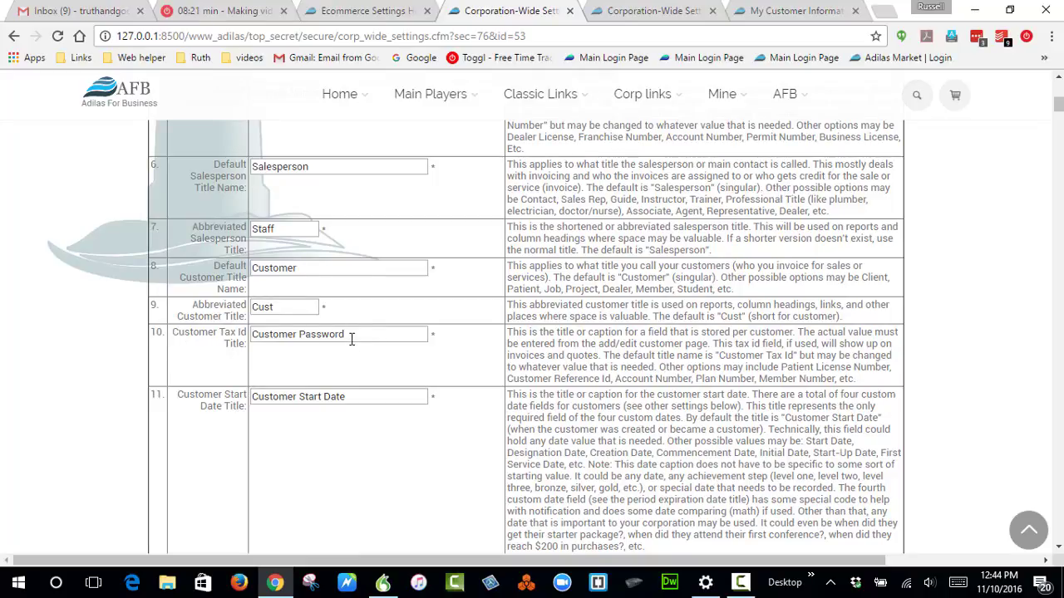
drag(364, 333, 238, 337)
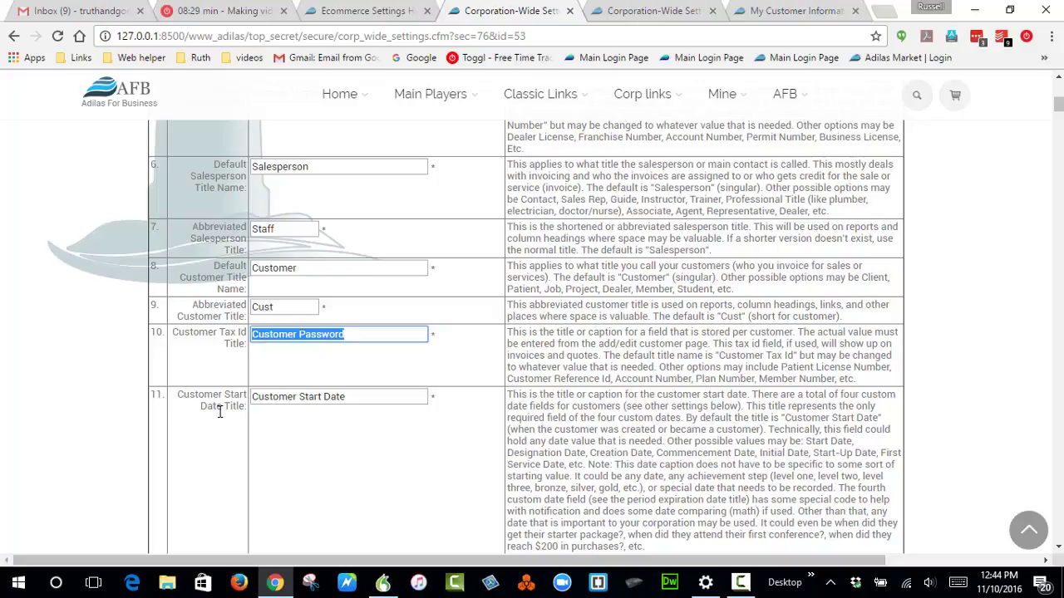
Return to the e-commerce settings and compare the entries in Customer Sign-in Field 1 and Customer Sign-in Field 2
click(381, 14)
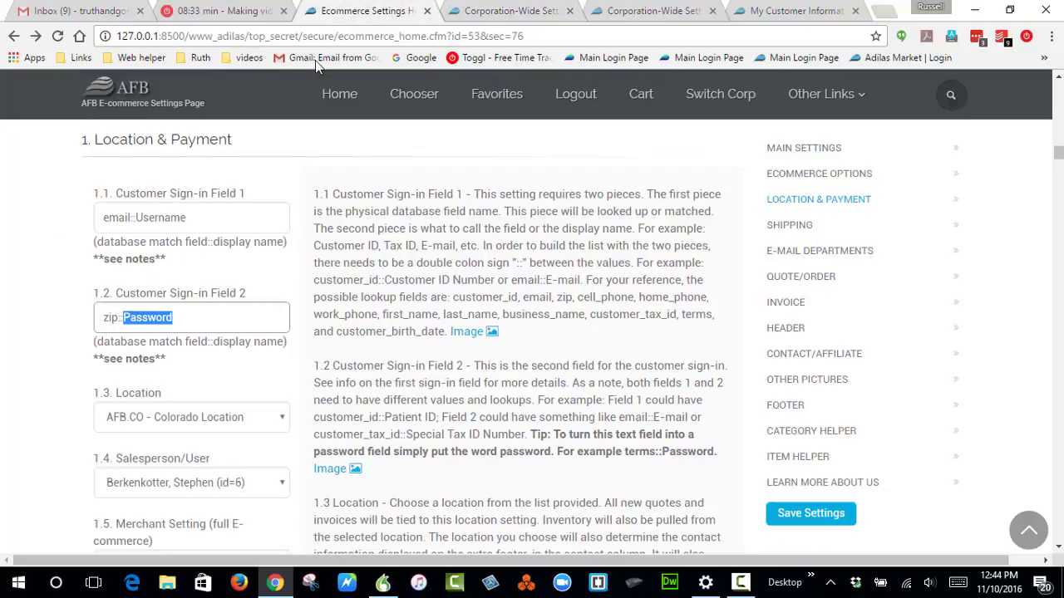
click(224, 219)
click(214, 318)
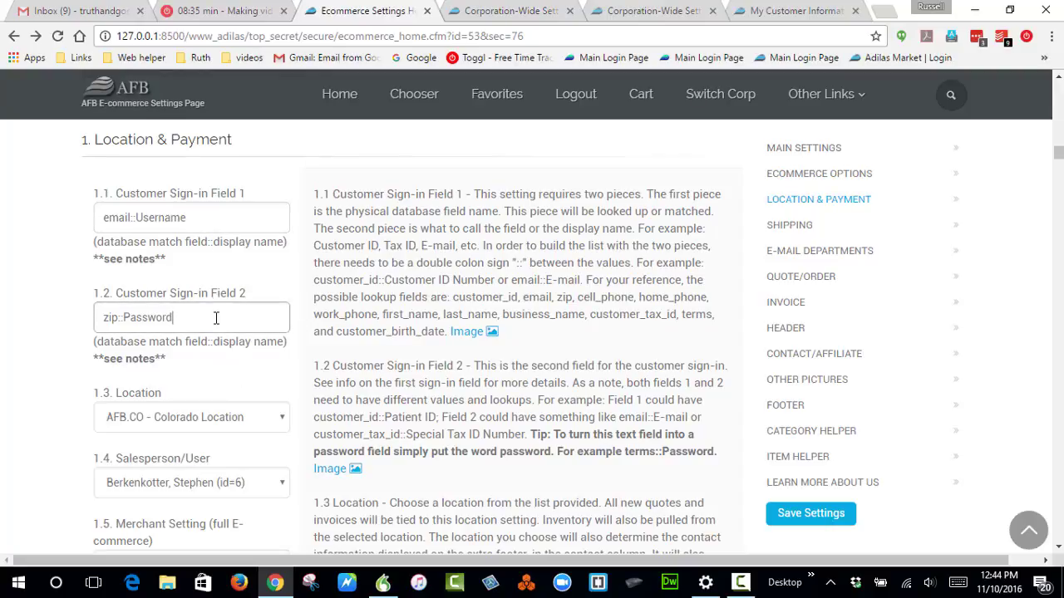
click(233, 210)
click(210, 316)
click(233, 212)
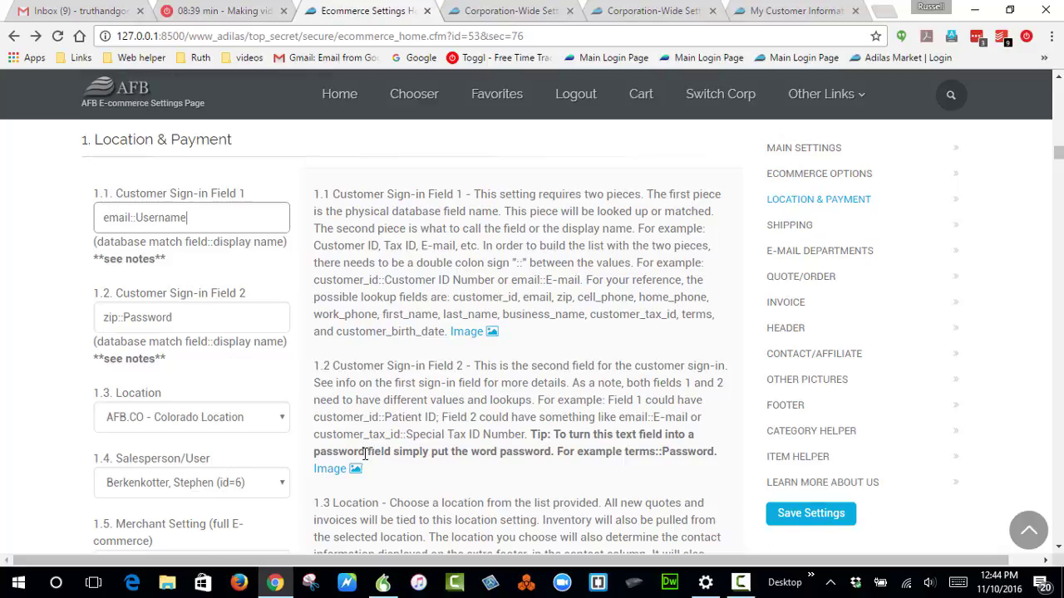
Set the e-commerce Location setting to AFB.UT - Utah Location
scroll(274, 299, down, 3)
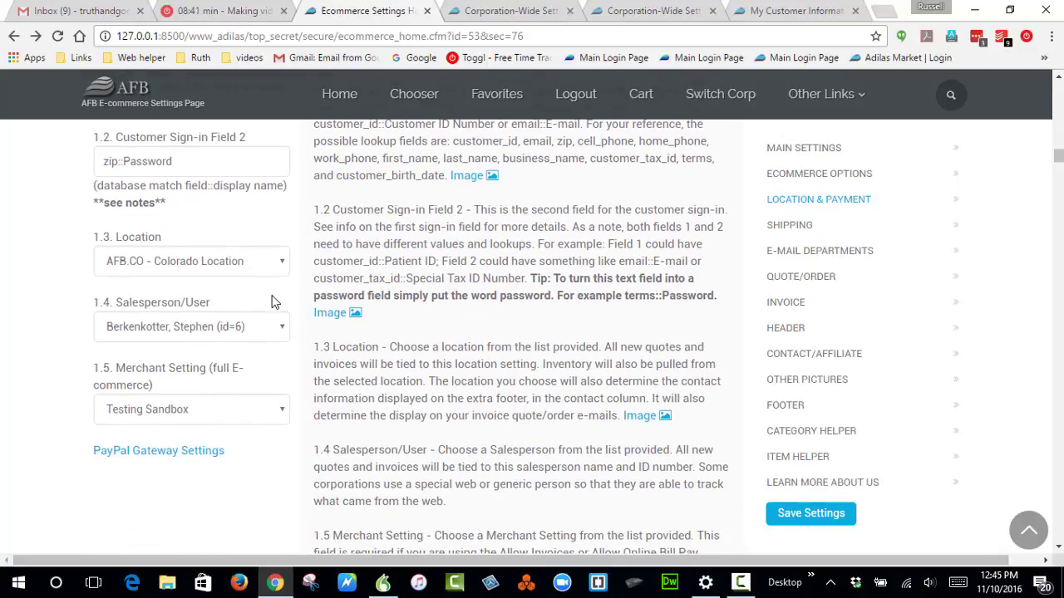
scroll(280, 310, up, 1)
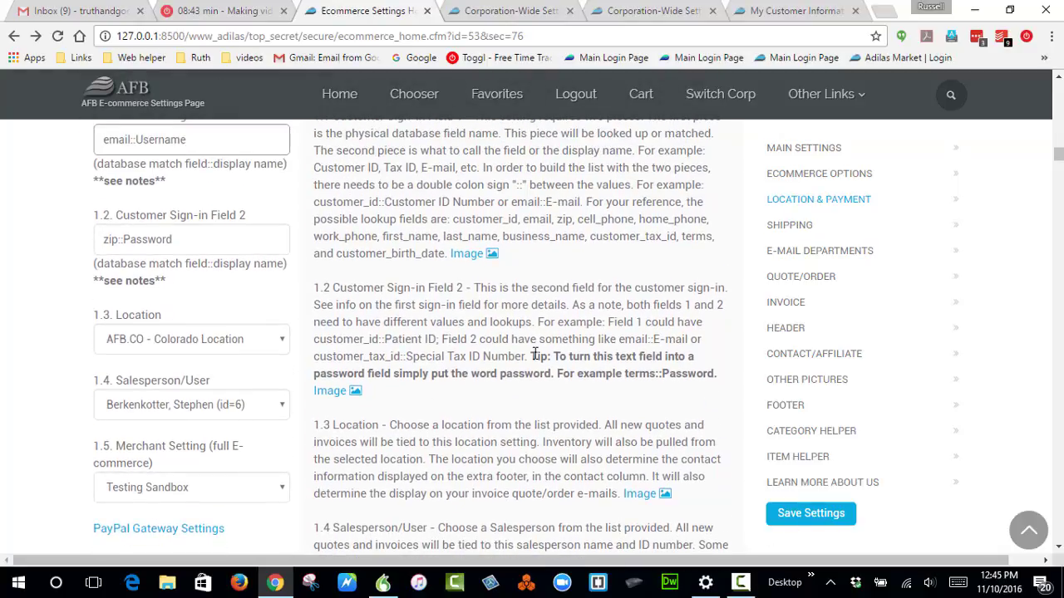
scroll(532, 349, up, 3)
scroll(446, 388, down, 4)
scroll(379, 327, down, 1)
click(244, 263)
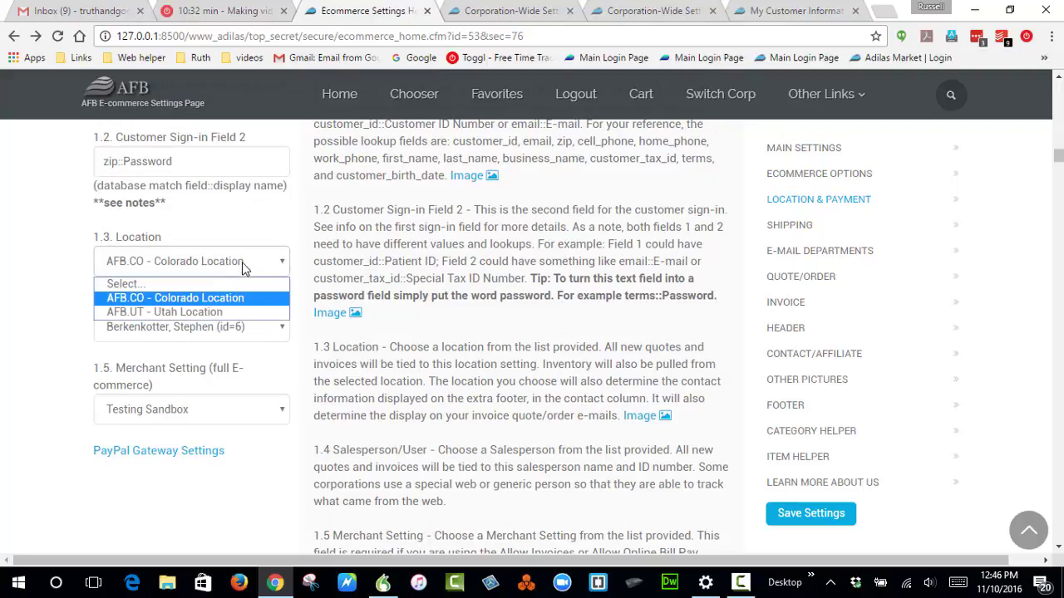
click(198, 310)
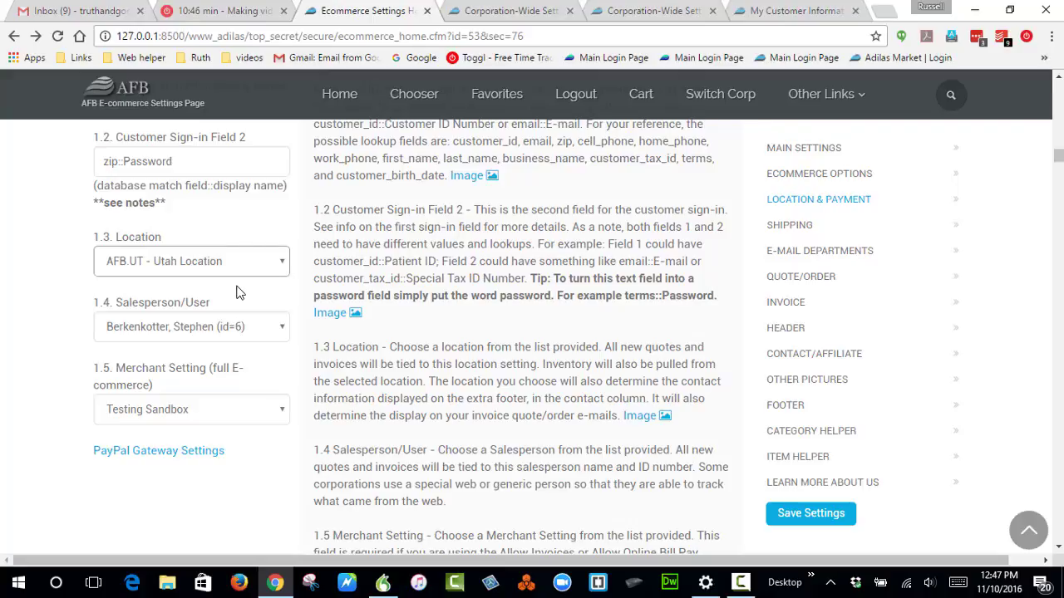
View the example images for the Location setting, close them and reselect AFB.UT - Utah Location
click(646, 417)
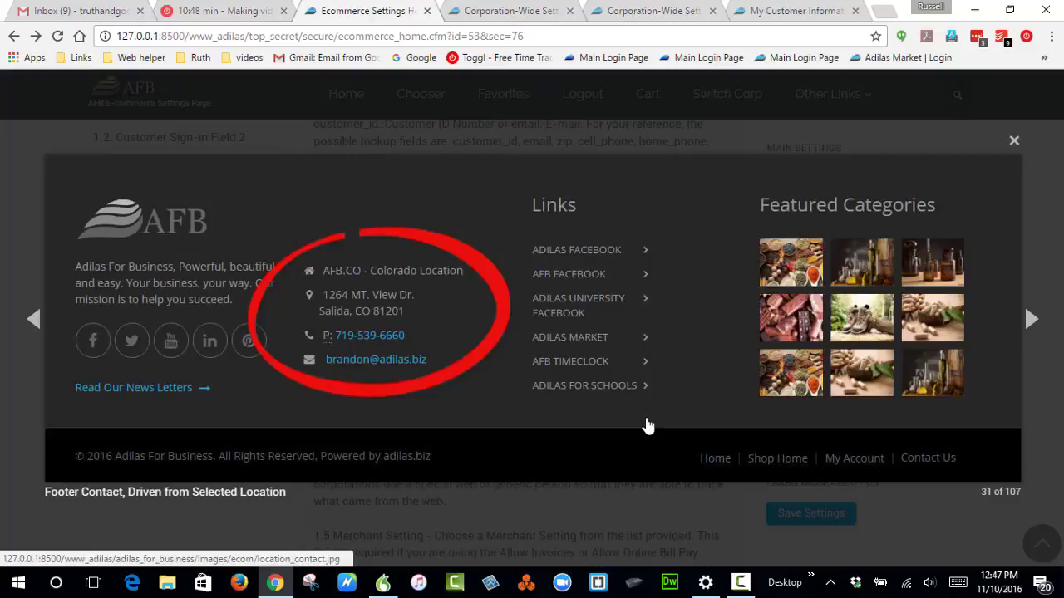
click(379, 306)
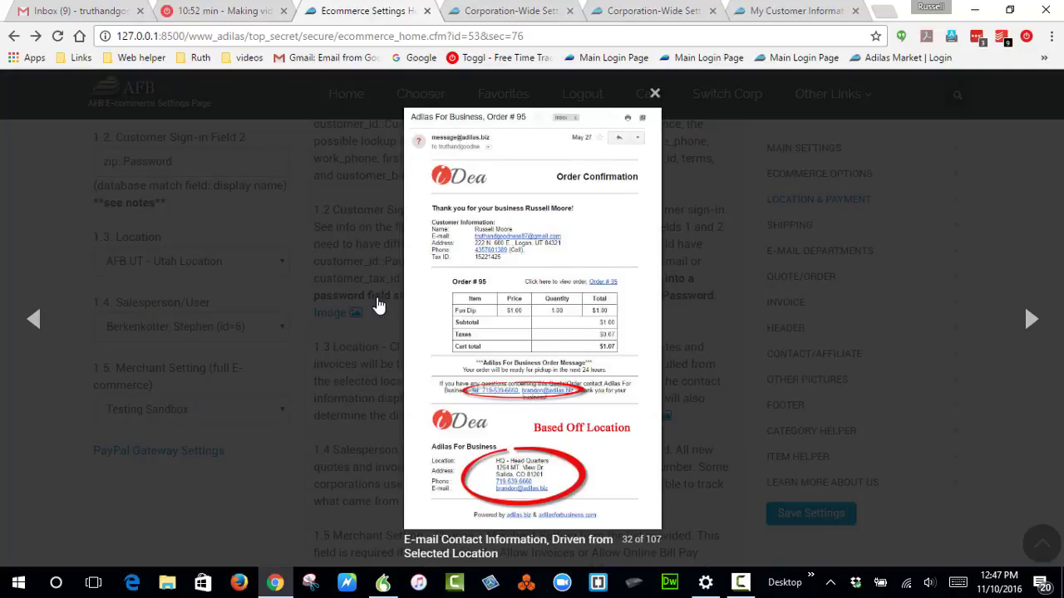
key(Right)
key(Right)
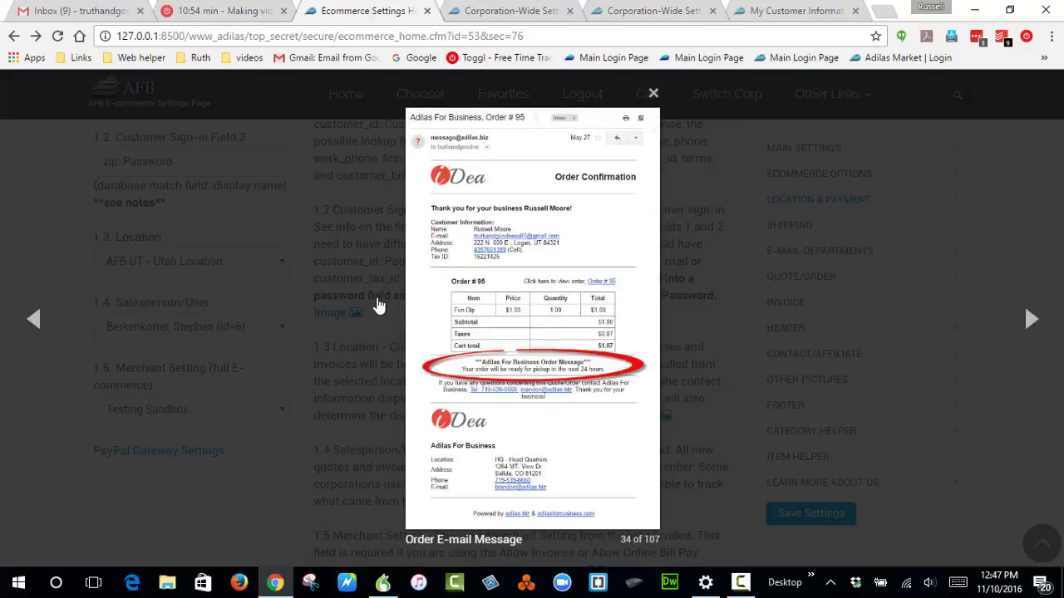
key(Right)
click(361, 266)
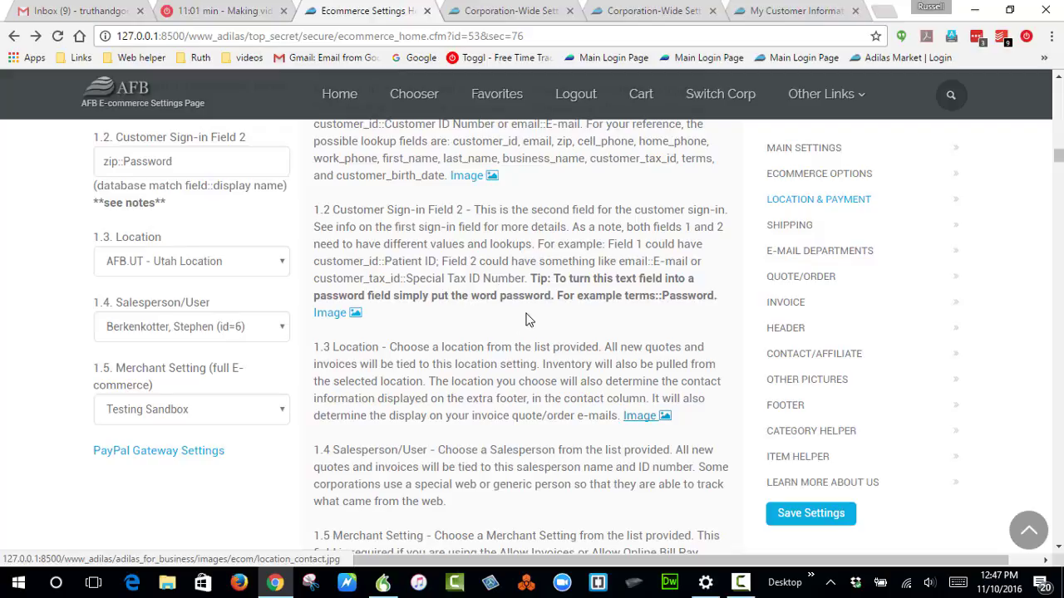
click(266, 263)
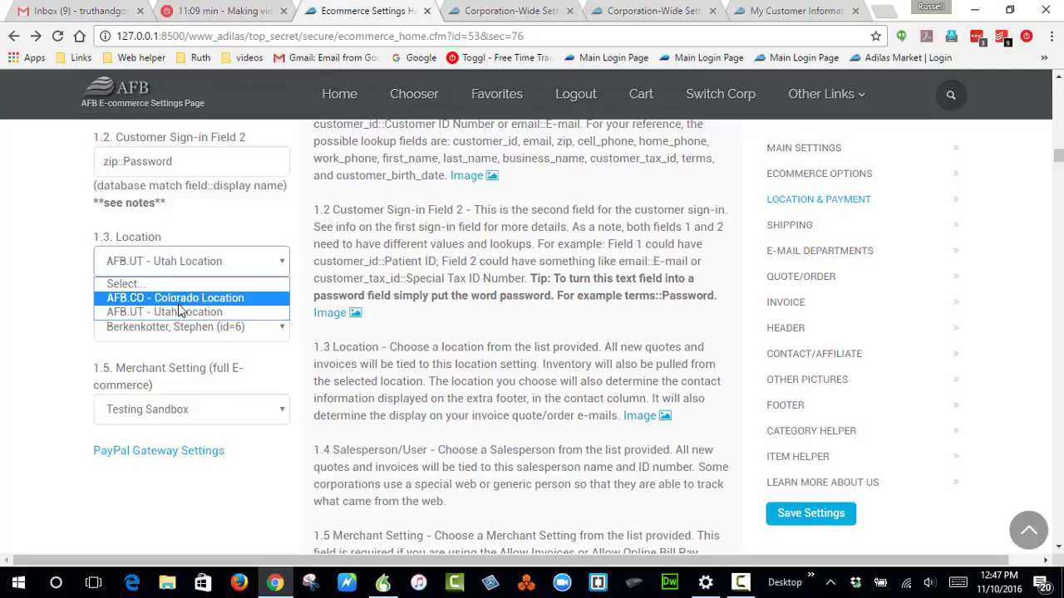
click(200, 312)
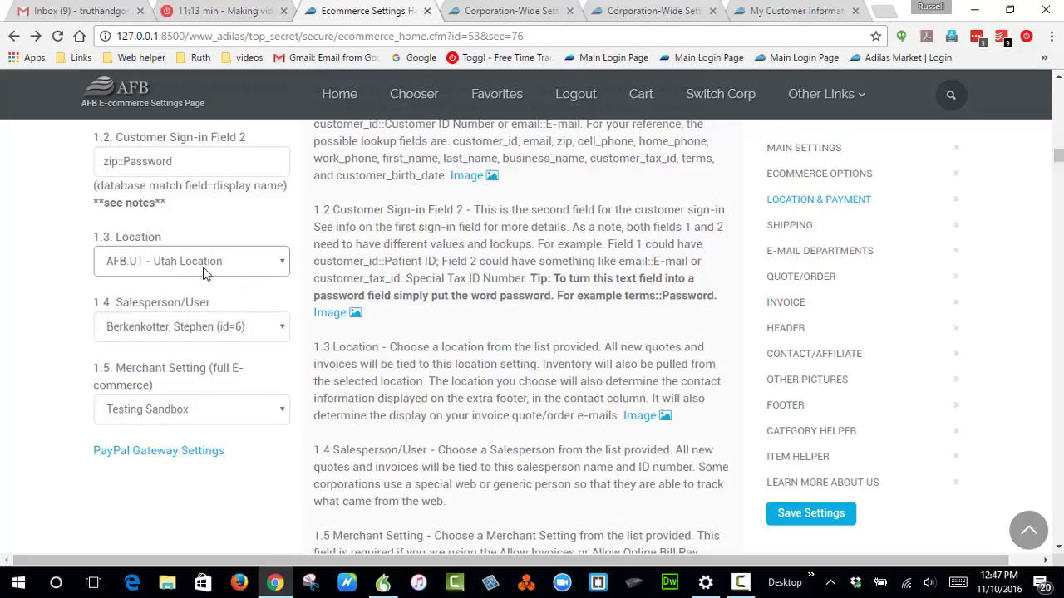
Return to the corporation-wide settings and look through them from Customer Tax Id Title down to Ice-Down Date
click(558, 11)
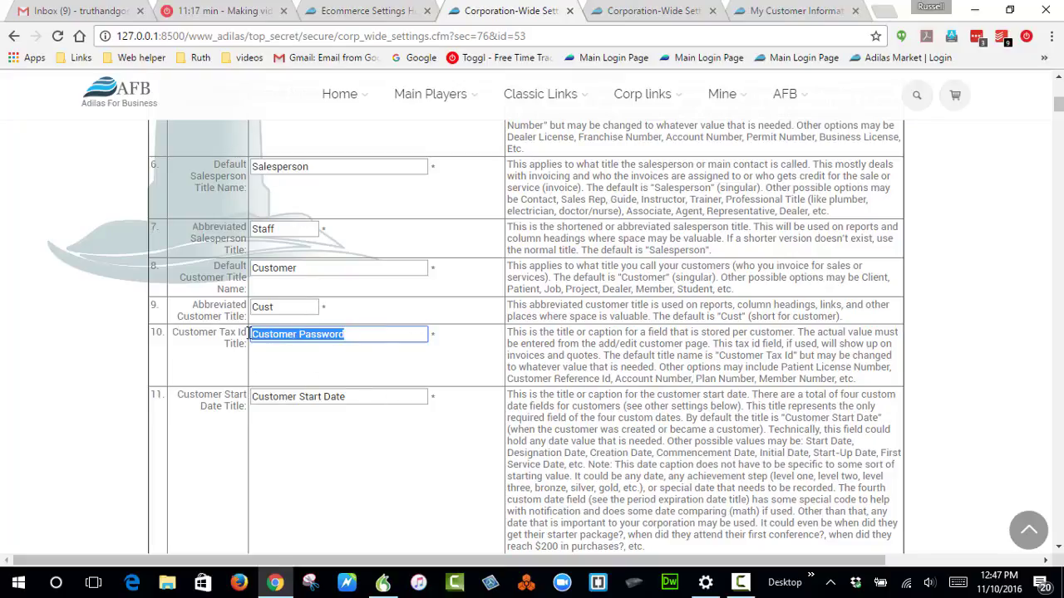
click(209, 346)
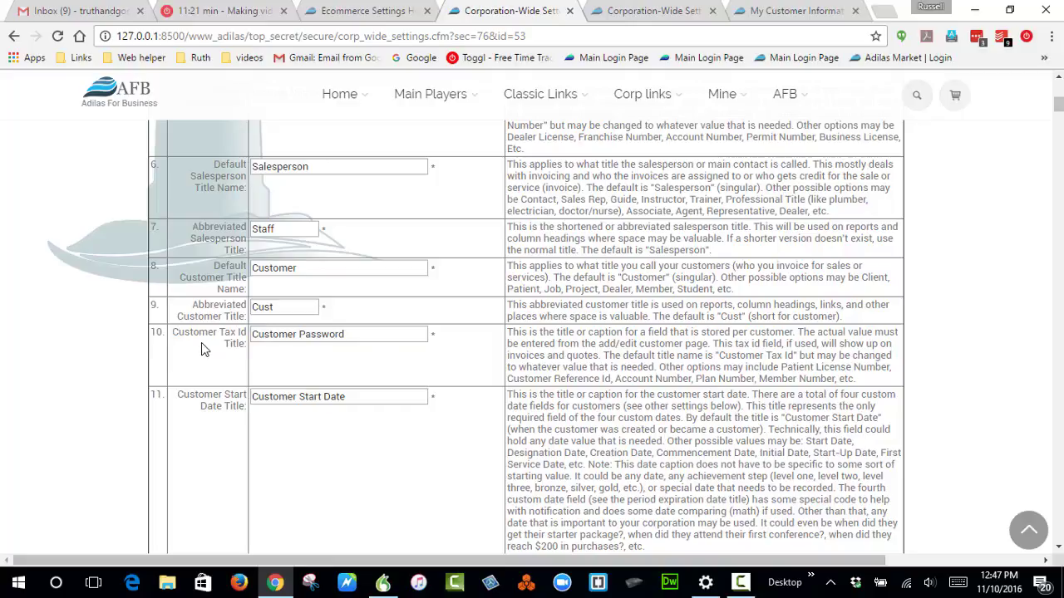
scroll(204, 346, down, 15)
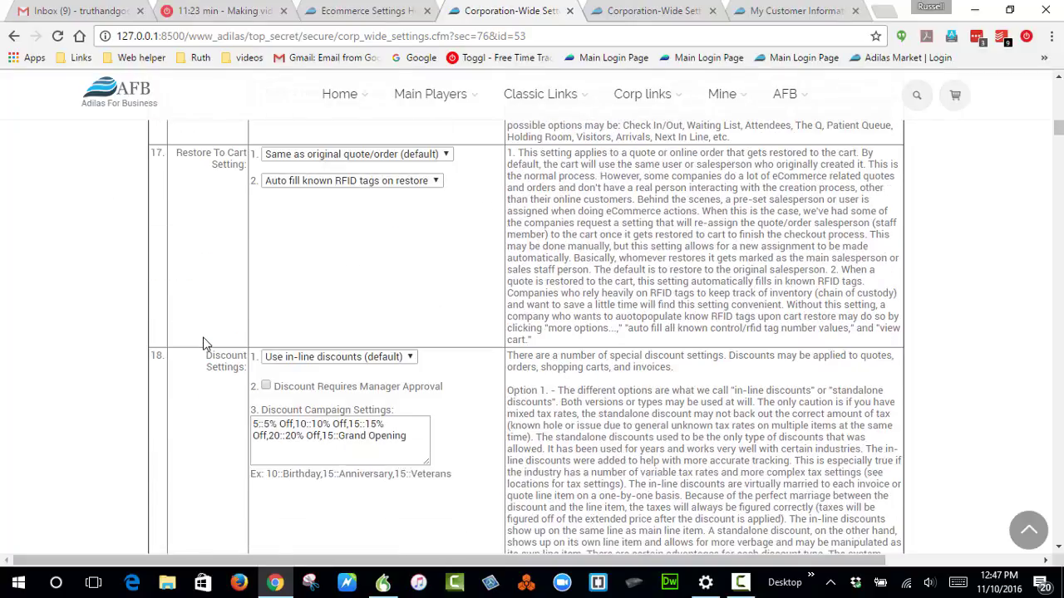
scroll(206, 344, down, 20)
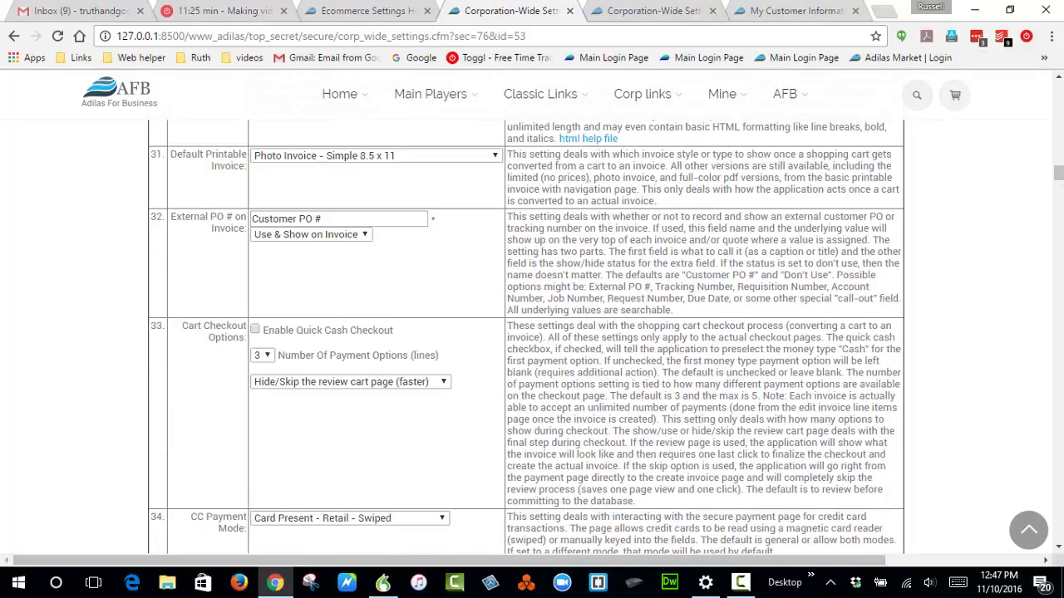
drag(1058, 180, 1058, 299)
scroll(284, 398, up, 1)
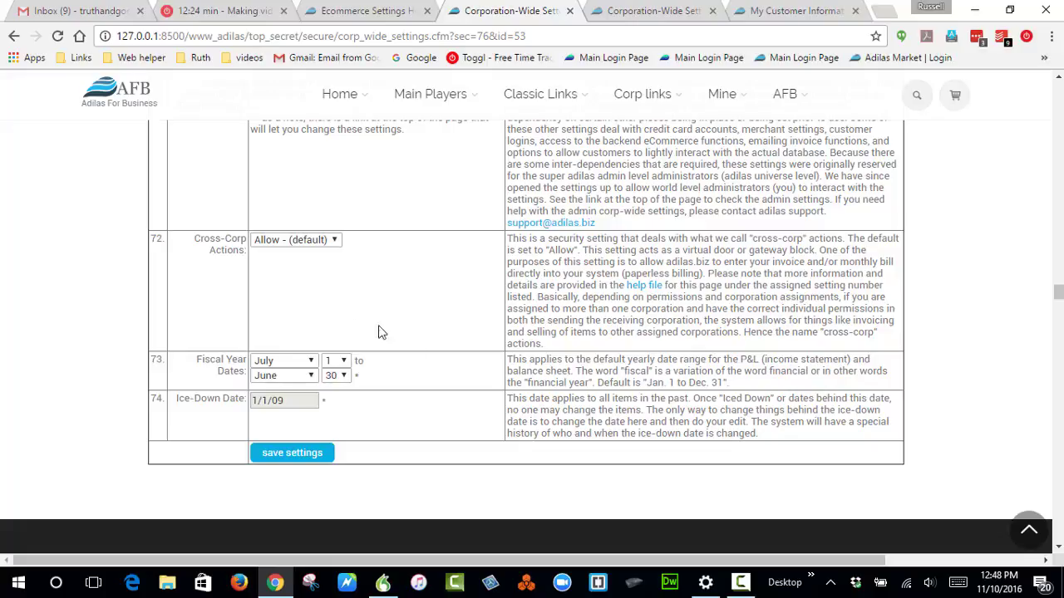
Return to the e-commerce settings and view the choices offered for Salesperson/User, leaving the selection as it is
click(397, 12)
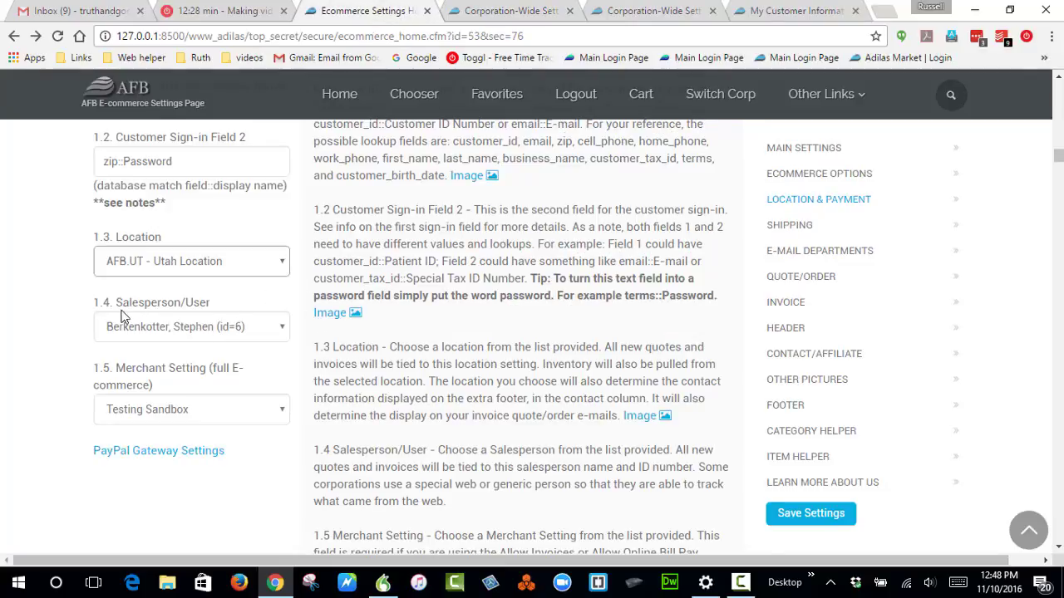
drag(118, 303, 221, 303)
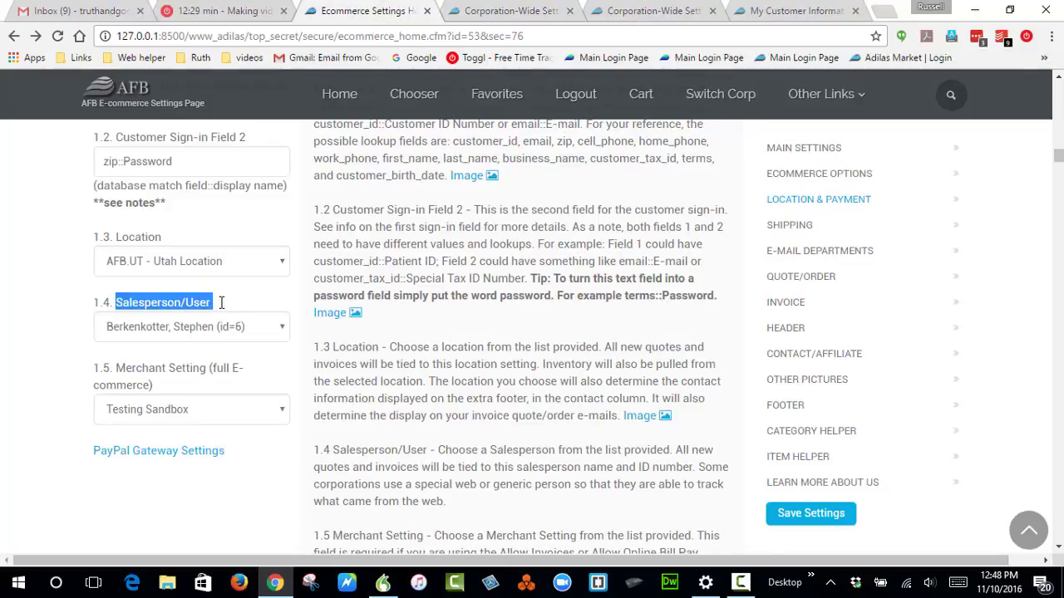
click(280, 331)
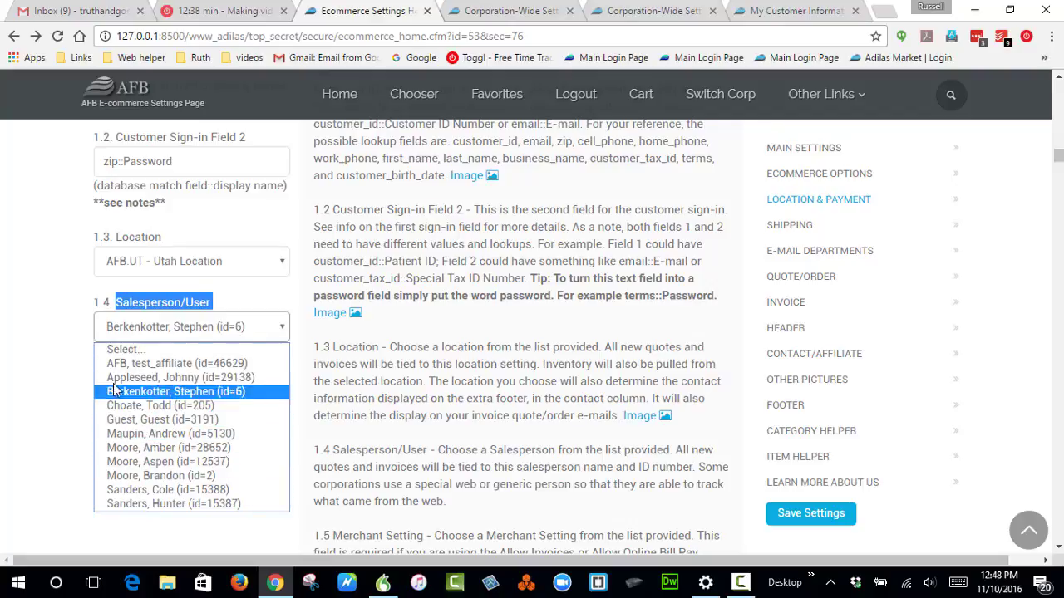
click(64, 277)
Set the Merchant Setting to PayPal Only and save the e-commerce settings
scroll(67, 372, down, 2)
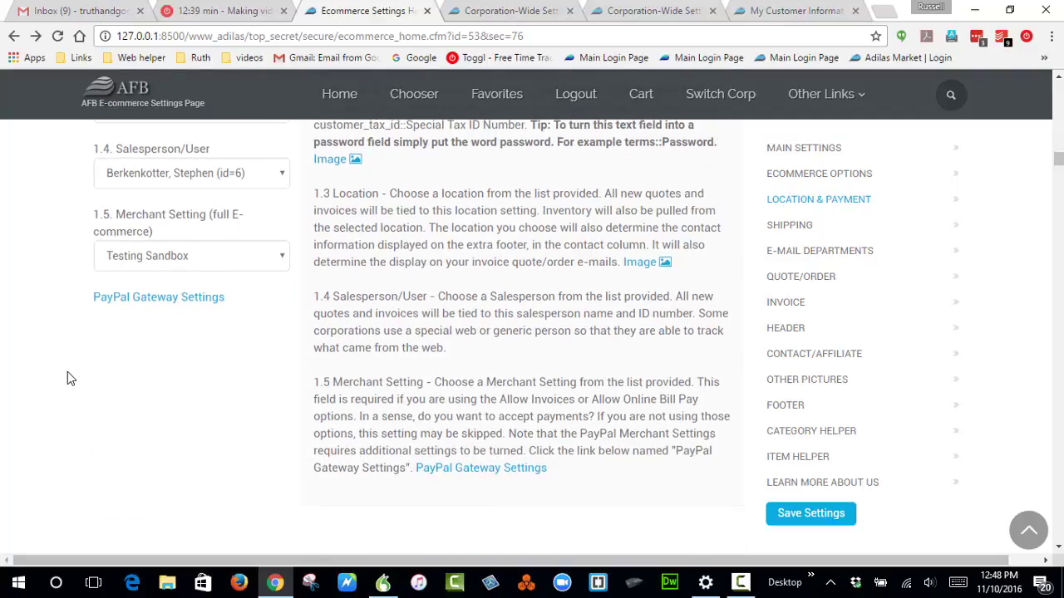
click(231, 254)
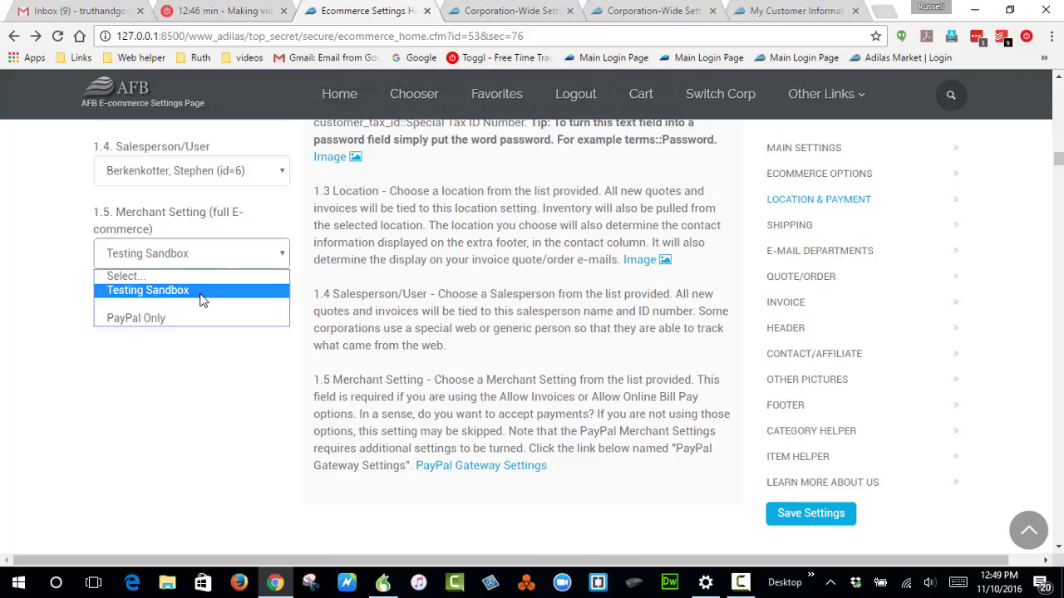
click(151, 320)
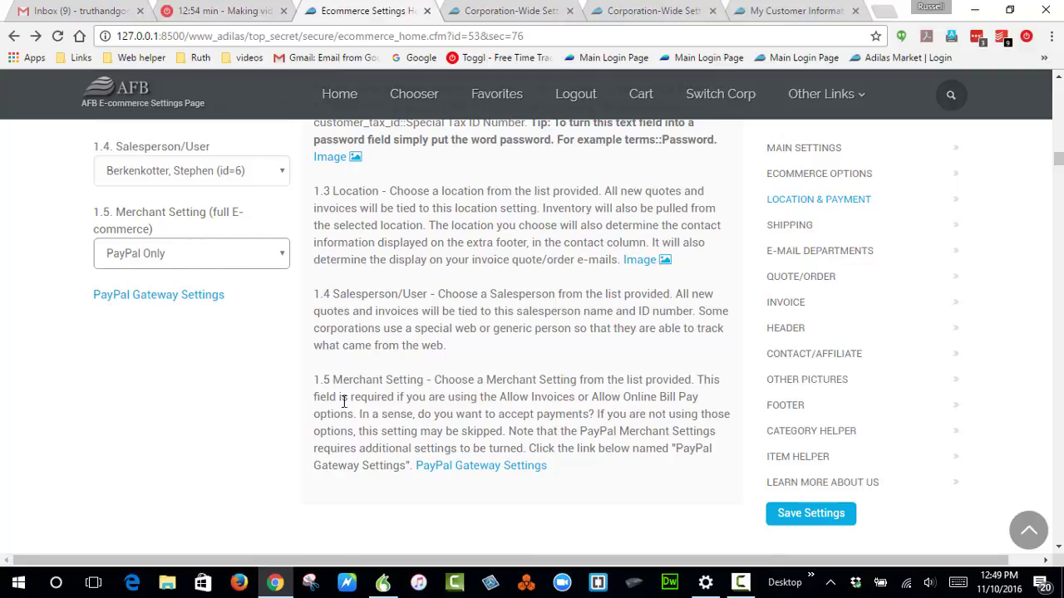
scroll(333, 407, up, 4)
scroll(278, 418, down, 2)
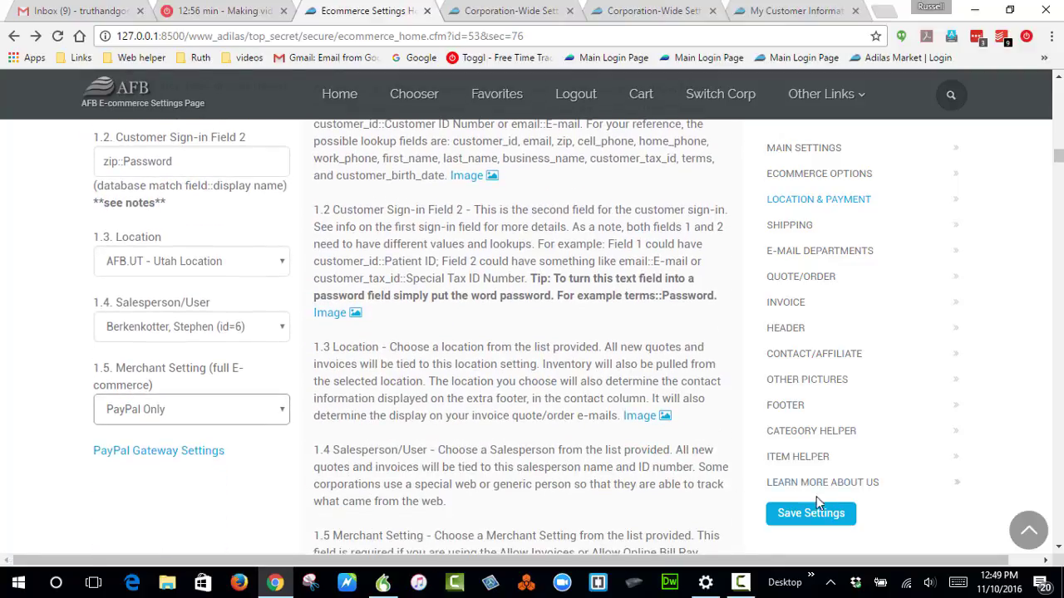
click(808, 517)
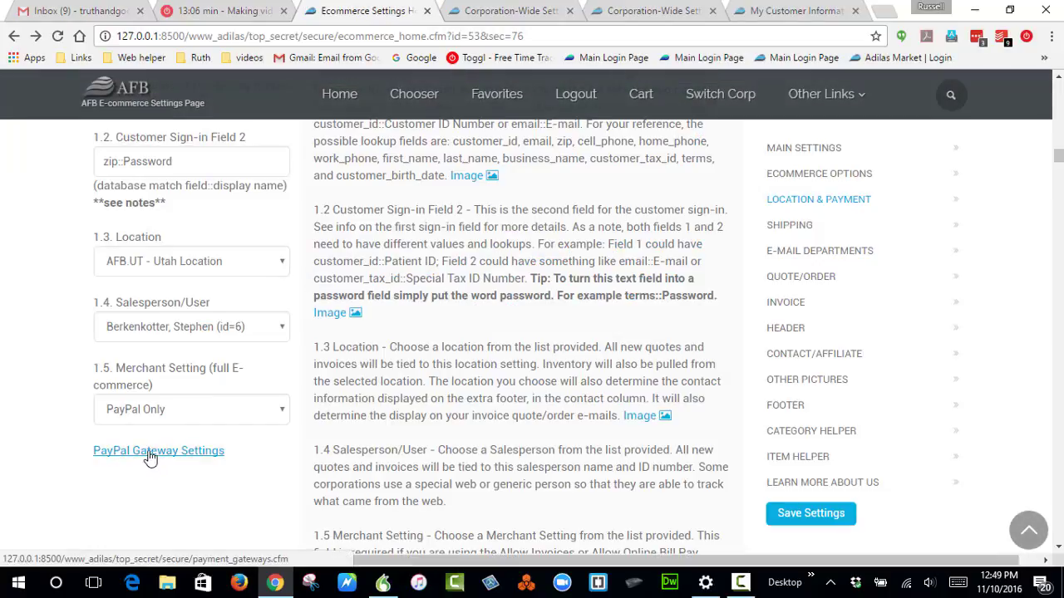
Open the PayPal Gateway Settings and review the enable option, PayPal Email and Receiver Email
click(149, 453)
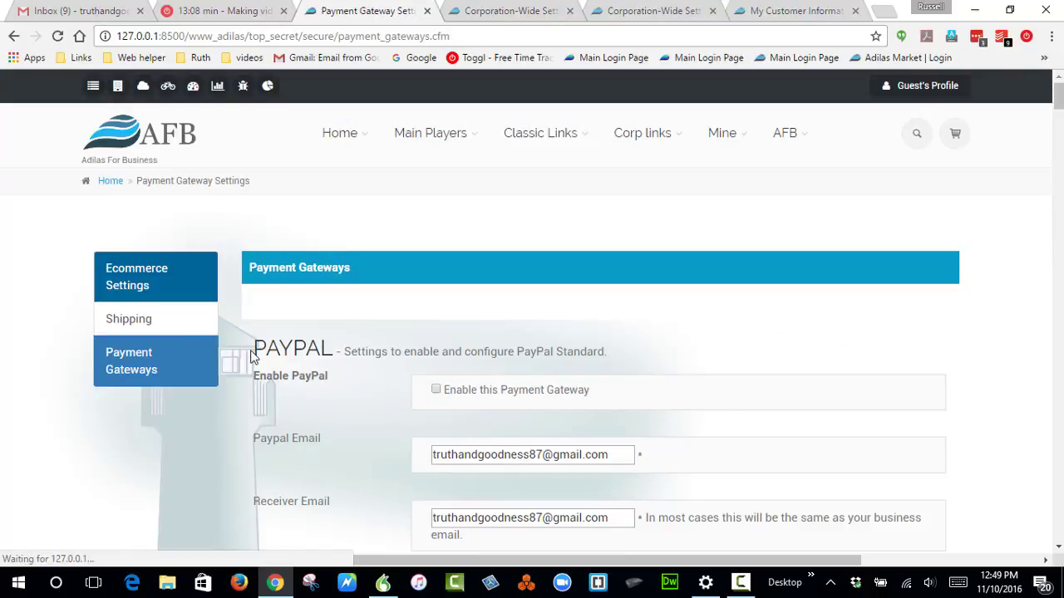
scroll(253, 413, down, 2)
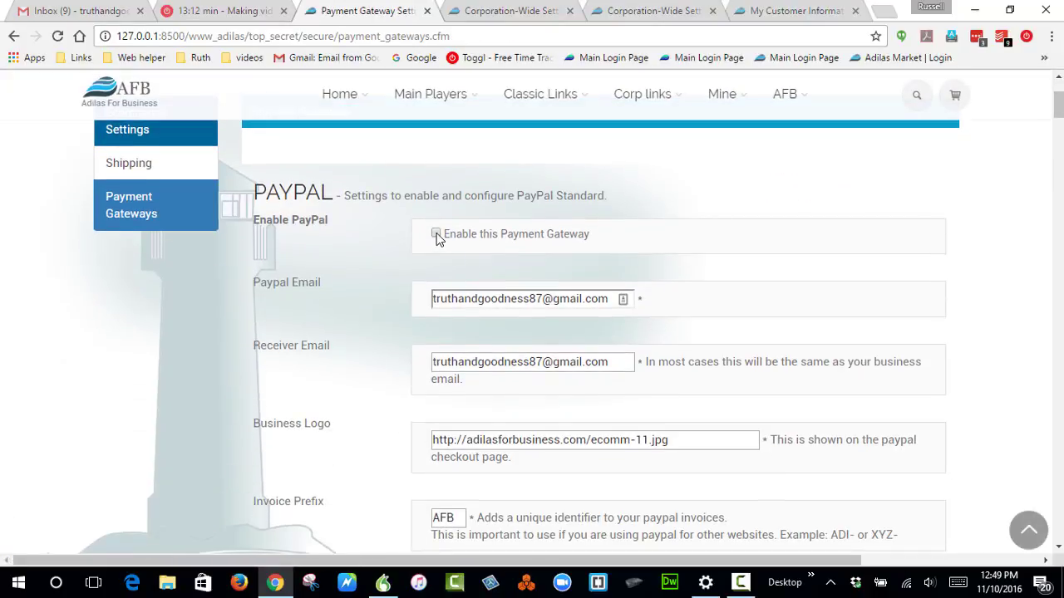
scroll(383, 274, down, 2)
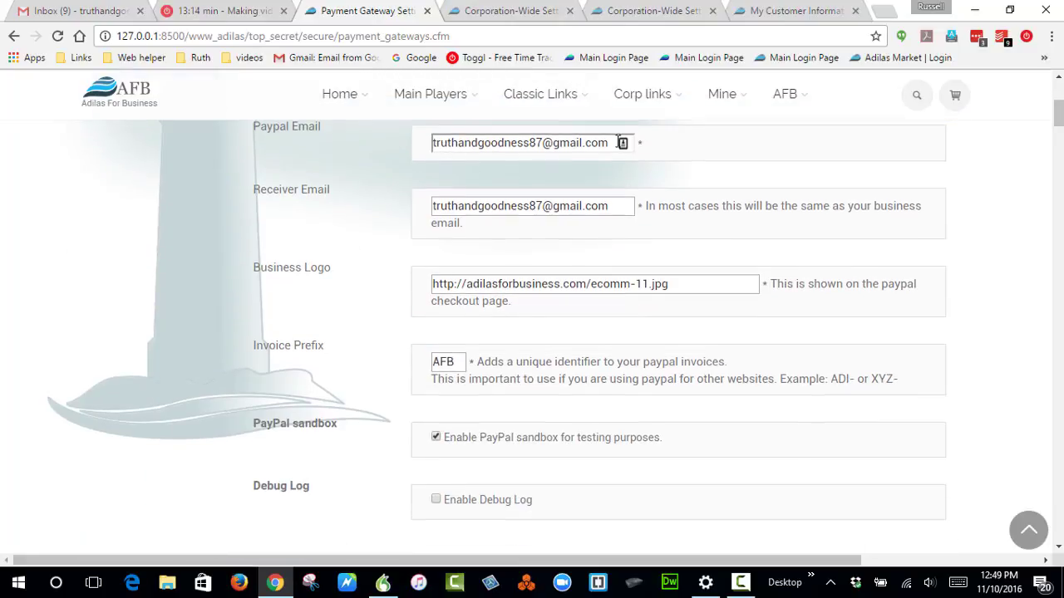
scroll(436, 247, up, 2)
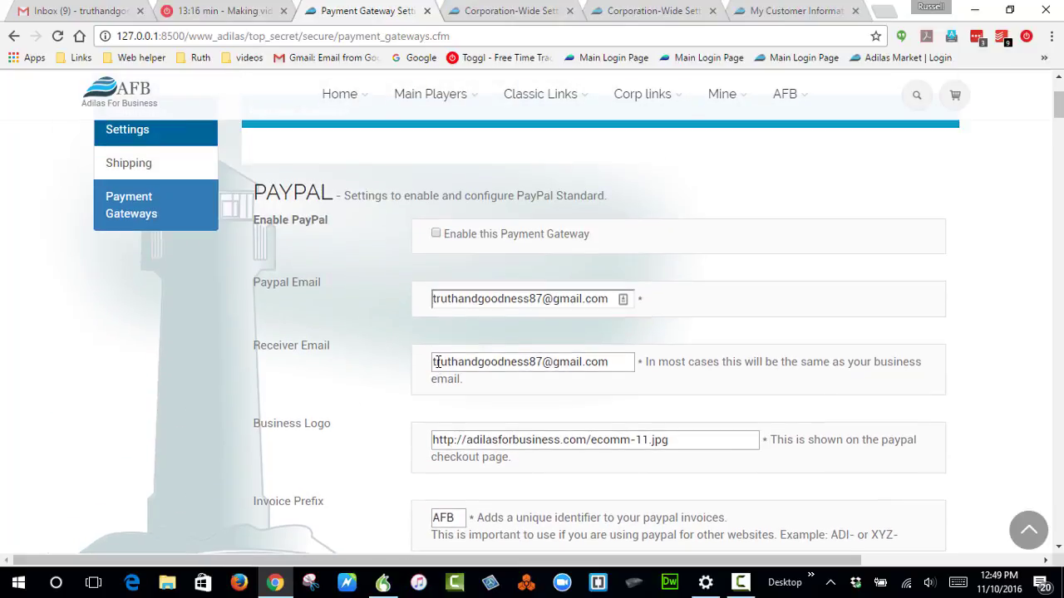
click(439, 362)
drag(437, 361, 611, 363)
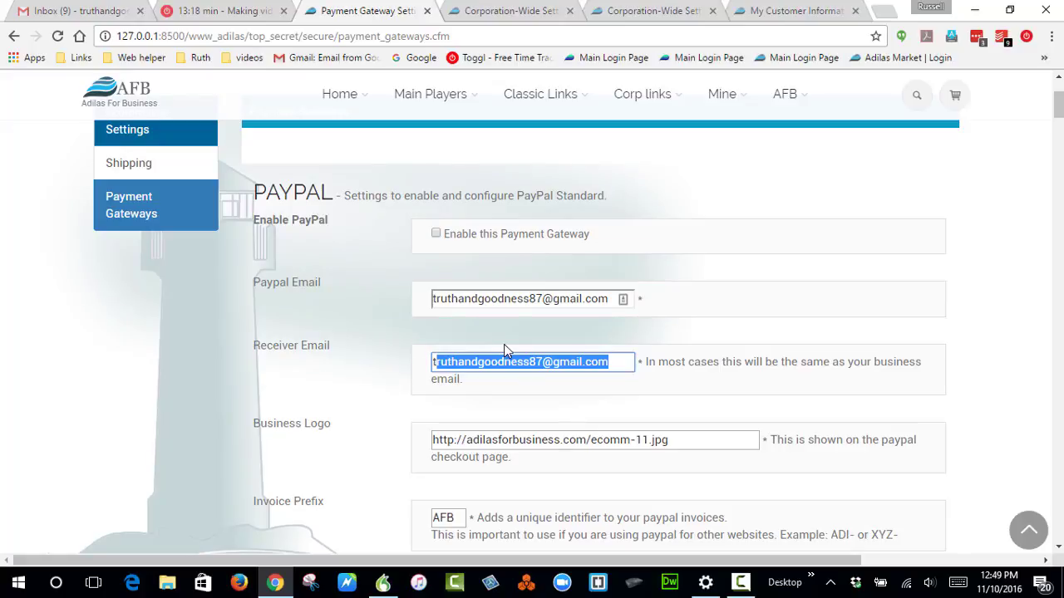
scroll(547, 166, down, 2)
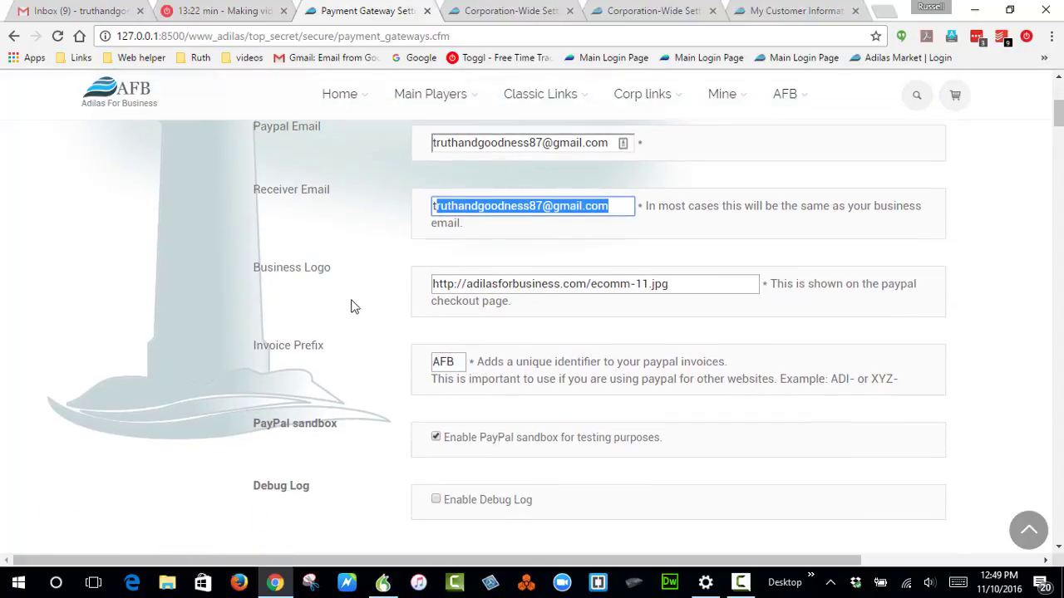
Examine the Business Logo address and the Invoice Prefix in the PayPal gateway settings
drag(432, 284, 678, 293)
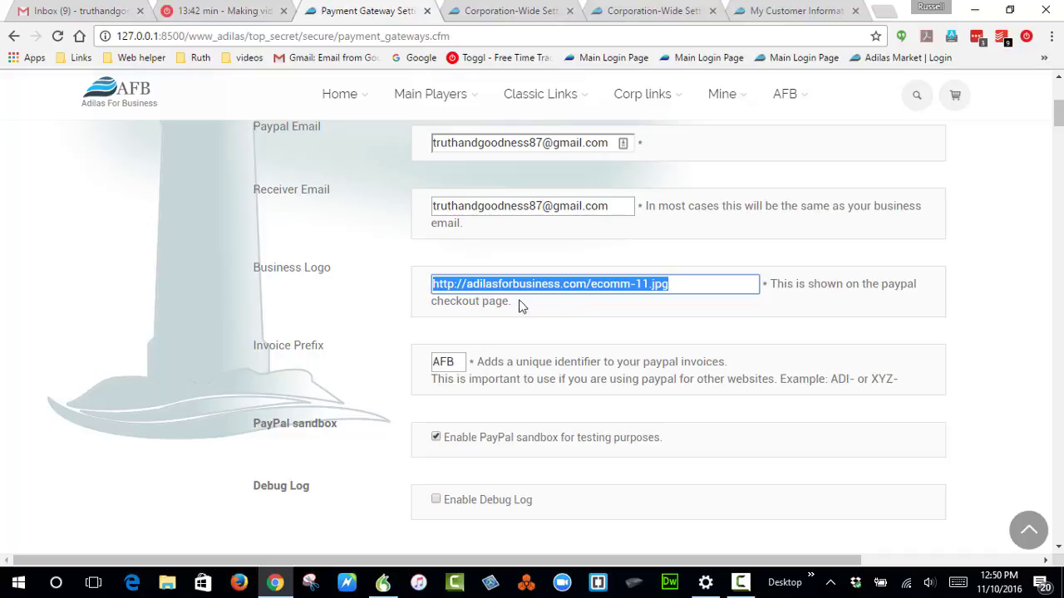
scroll(416, 358, down, 1)
click(453, 287)
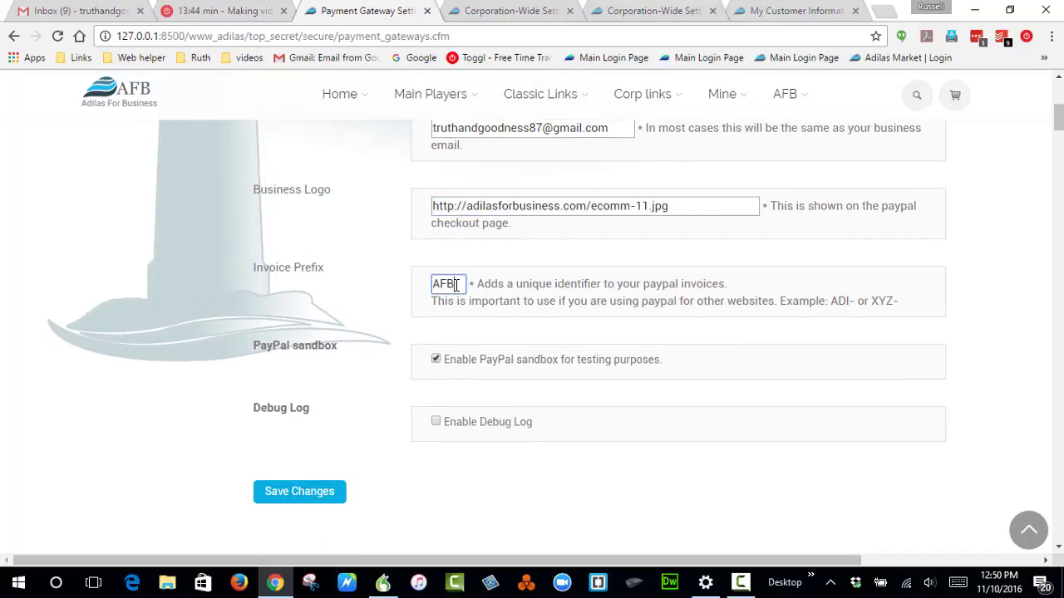
drag(452, 287, 432, 285)
click(451, 285)
Go back to the e-commerce settings and look over the Location & Payment section from Customer Sign-in Field 1 to Merchant Setting
key(alt+Left)
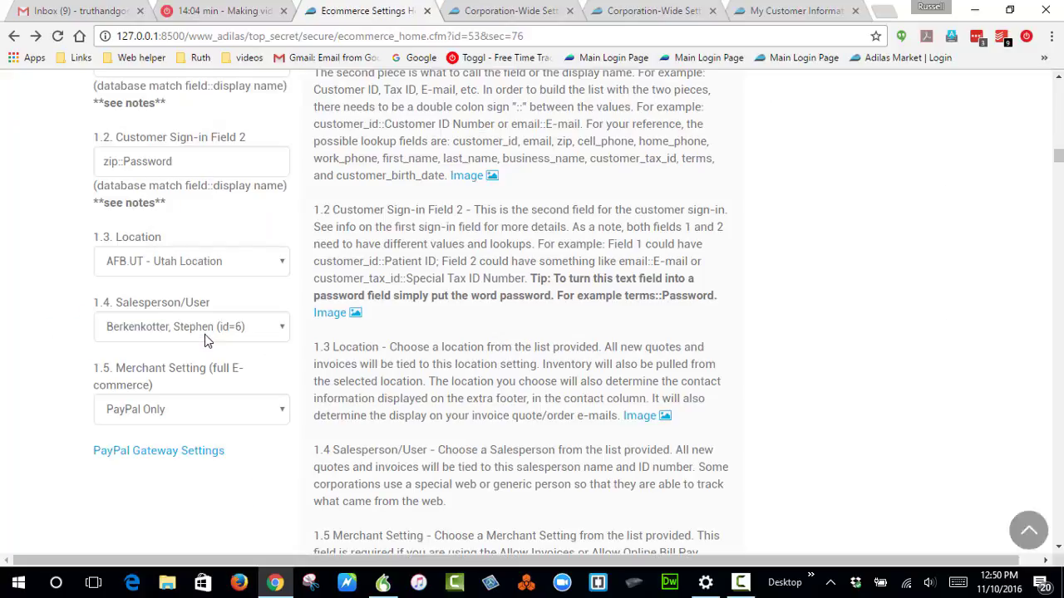
scroll(271, 380, down, 5)
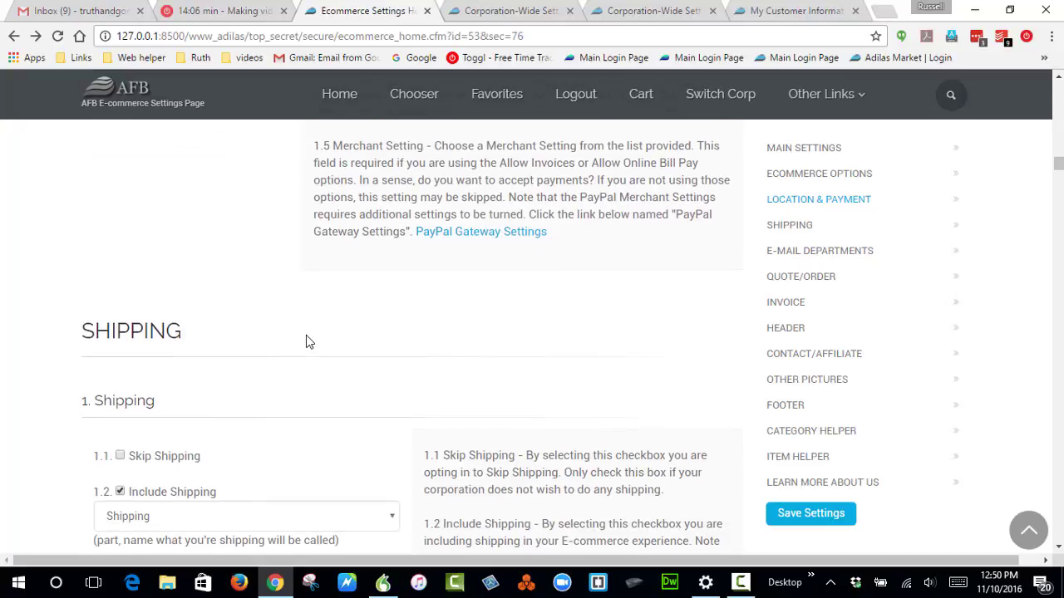
scroll(306, 338, up, 2)
scroll(305, 343, up, 5)
scroll(475, 238, up, 1)
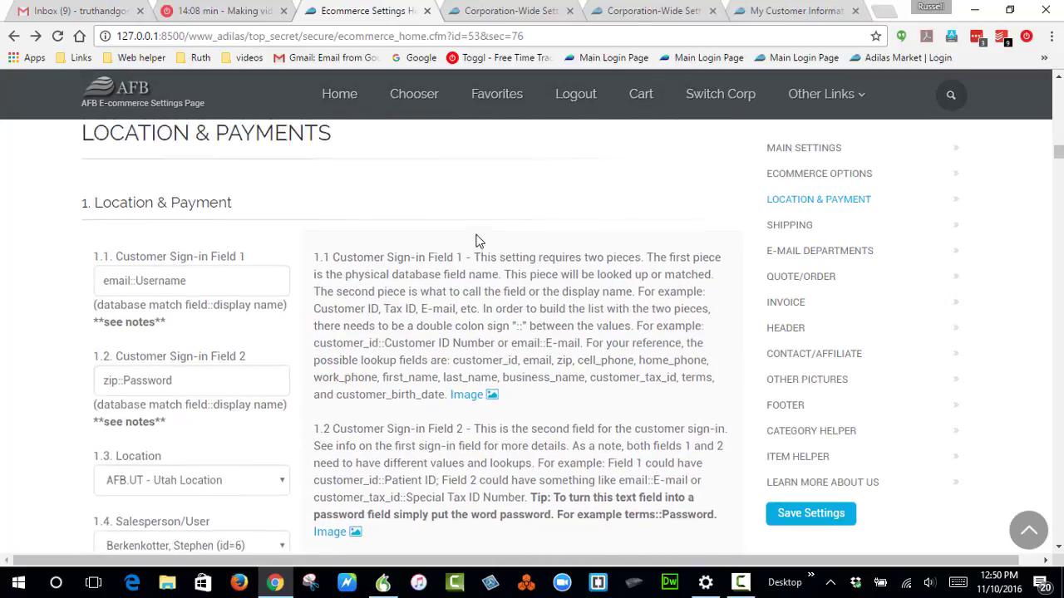
scroll(517, 330, down, 1)
scroll(465, 312, down, 3)
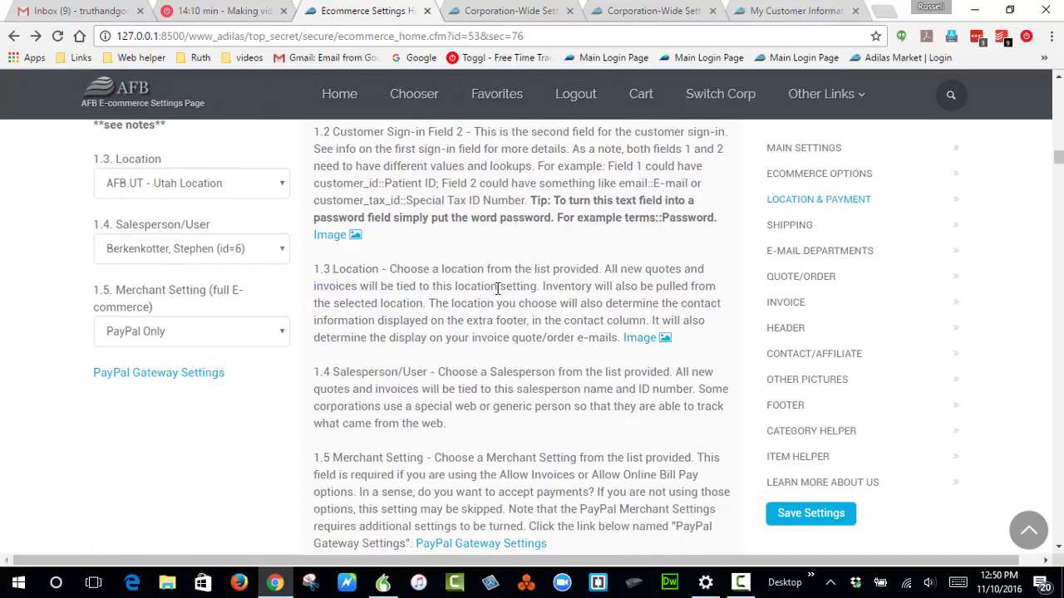
scroll(376, 251, down, 3)
scroll(590, 347, up, 4)
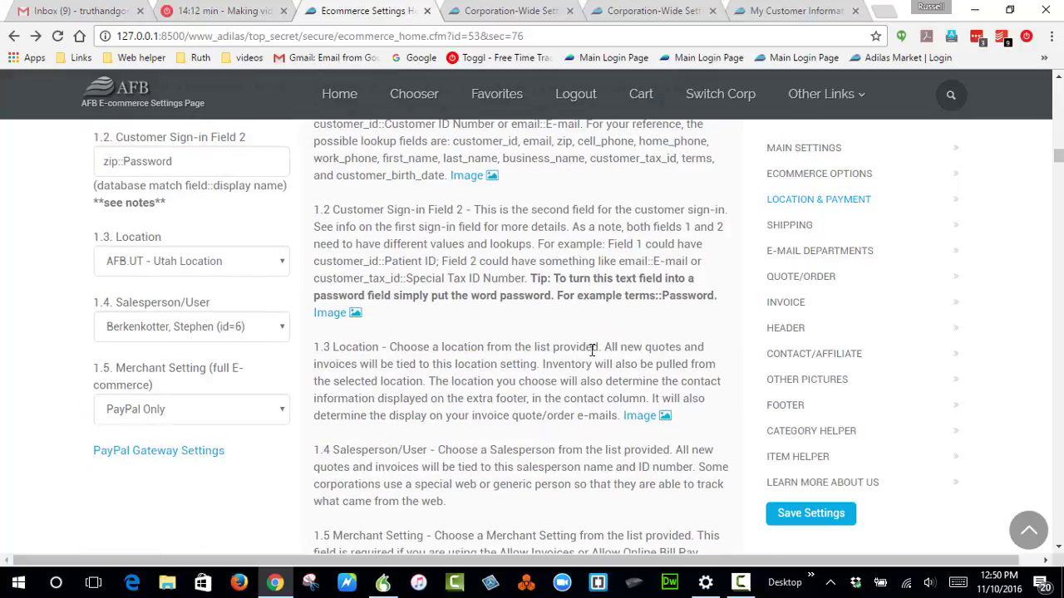
View the footer contact example image for the Location setting again and close it
click(647, 426)
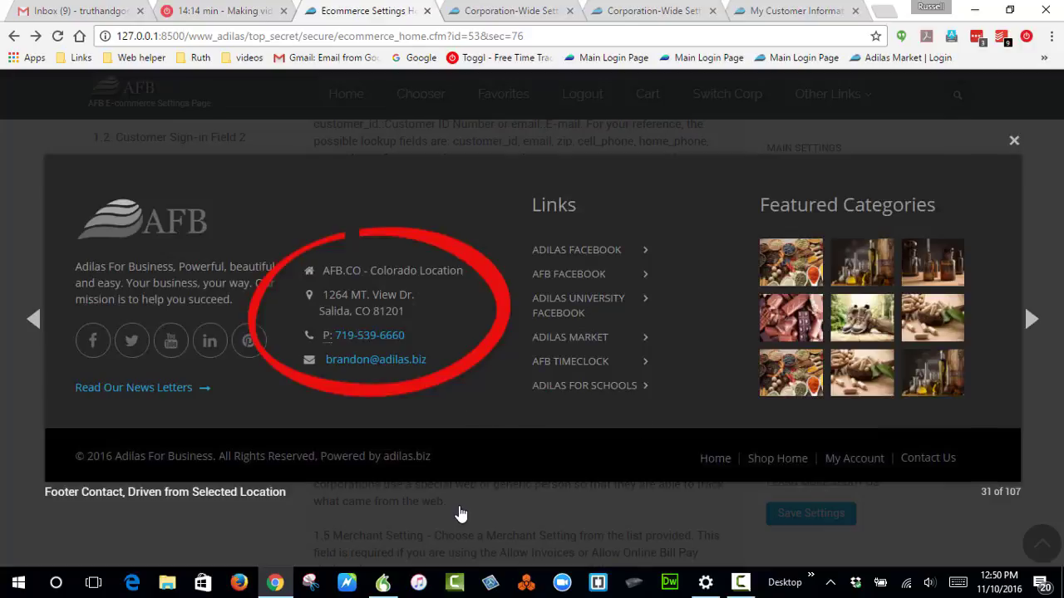
key(Right)
click(340, 374)
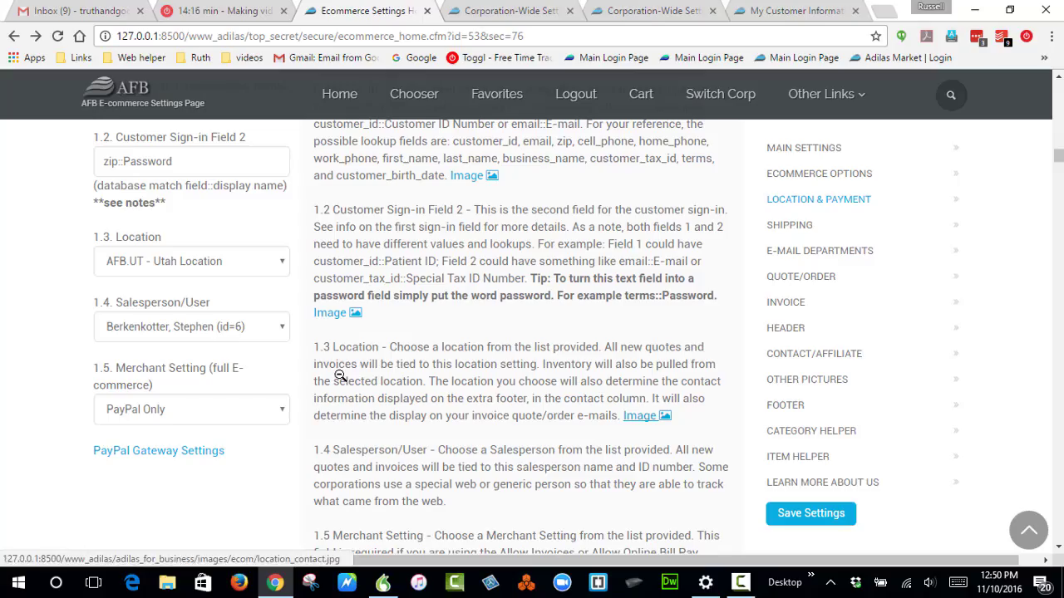